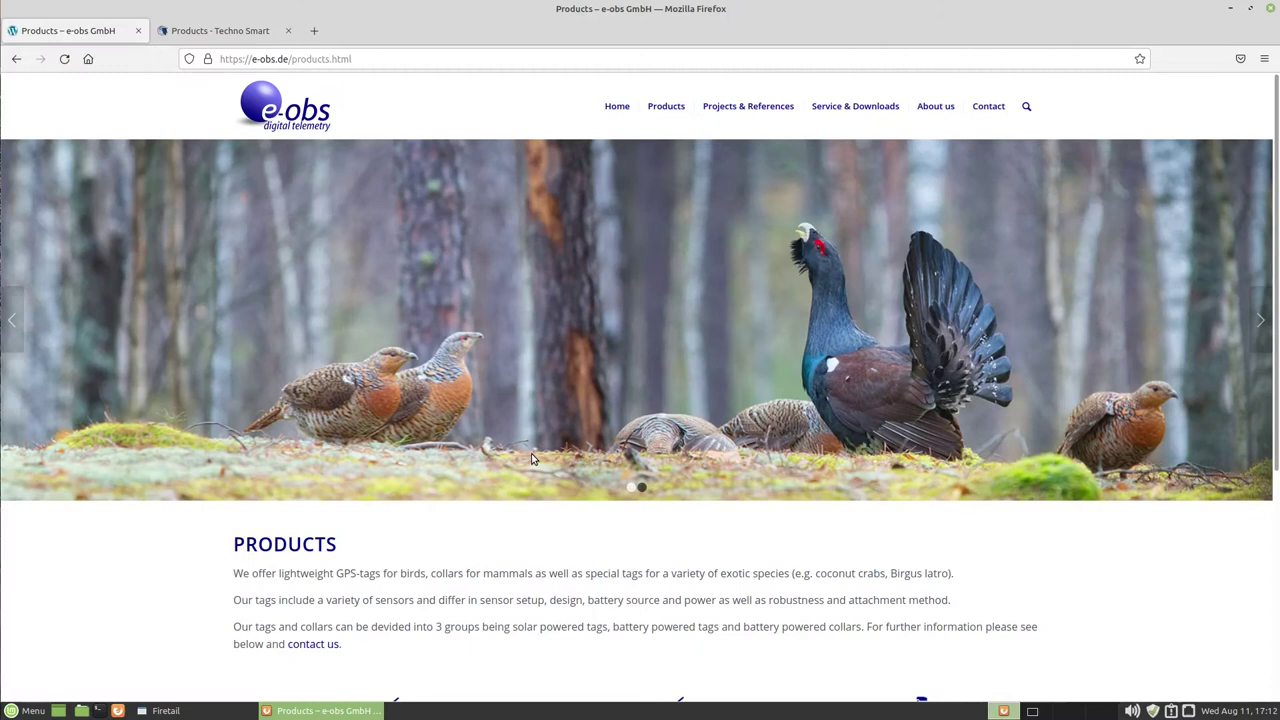
Step: Scroll the e-obs Products page down to the bird solar, bird battery and GPS collar sections
{"action": "scroll", "coordinate": [531, 453], "scroll_direction": "down", "scroll_amount": 3}
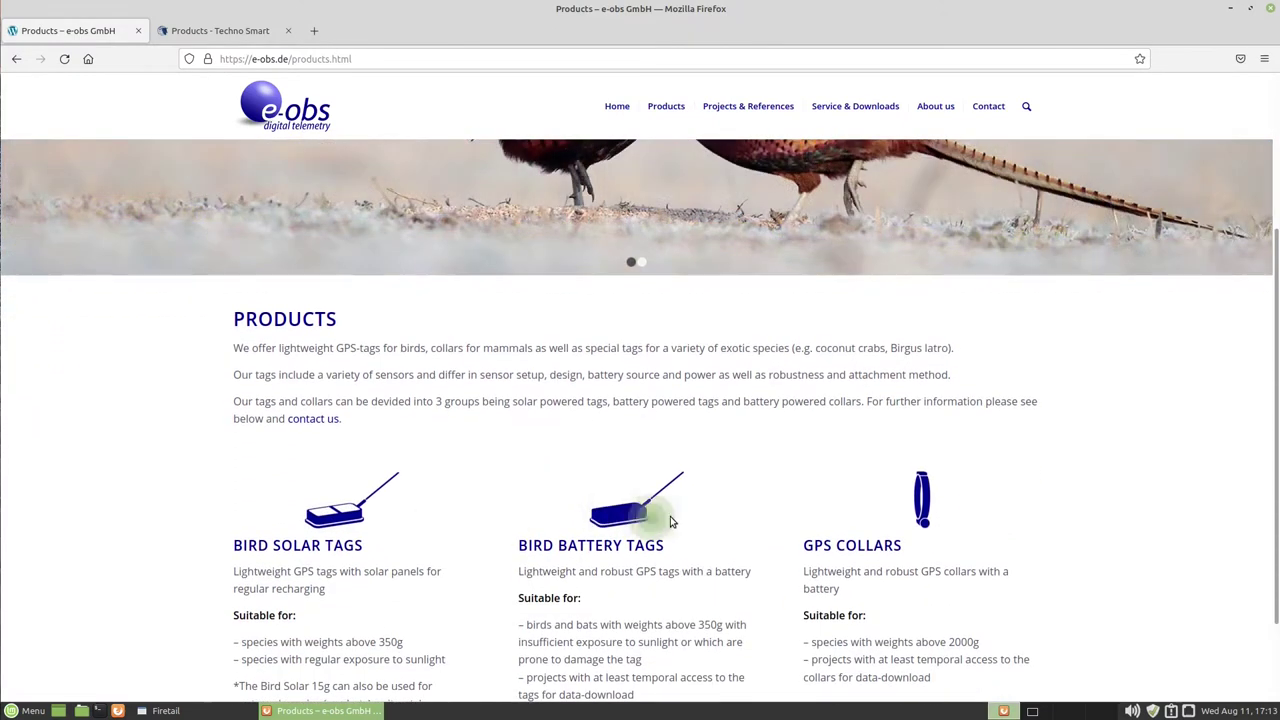
Step: Switch to the 'Products - Techno Smart' tab to view its Avian tracking tag list
{"action": "left_click", "coordinate": [996, 514]}
{"action": "left_click", "coordinate": [968, 514]}
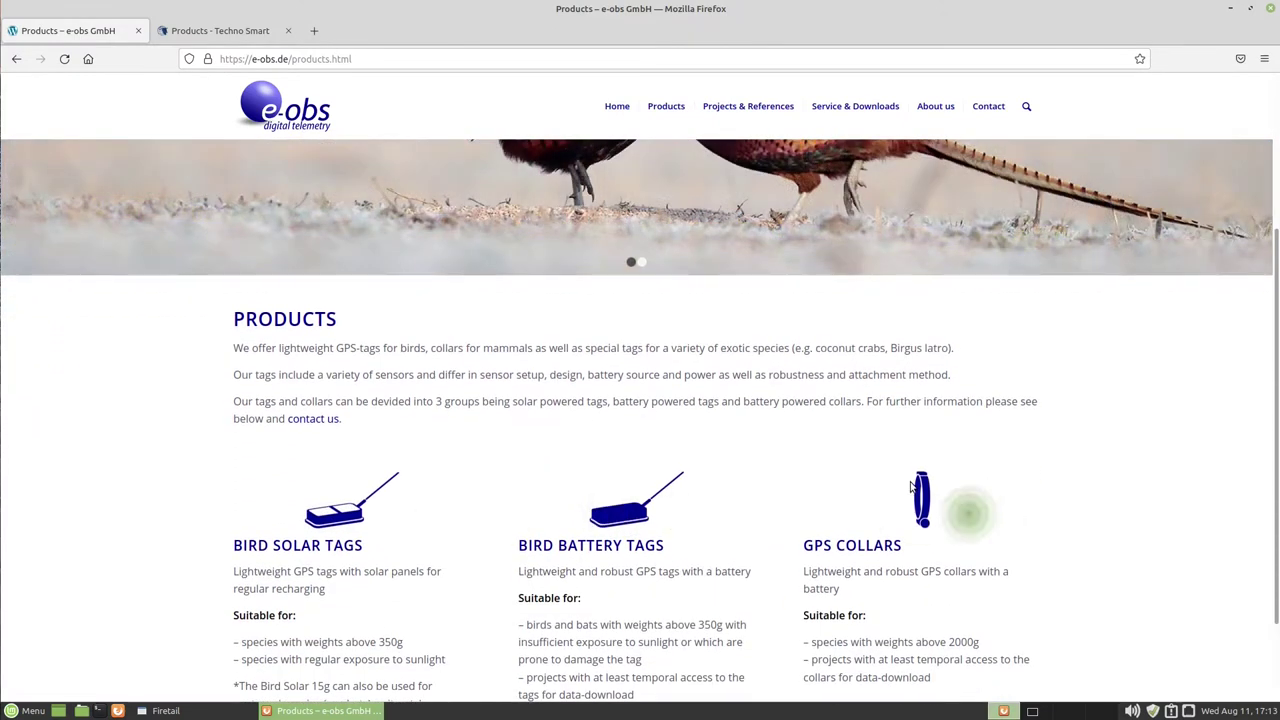
{"action": "left_click", "coordinate": [238, 38]}
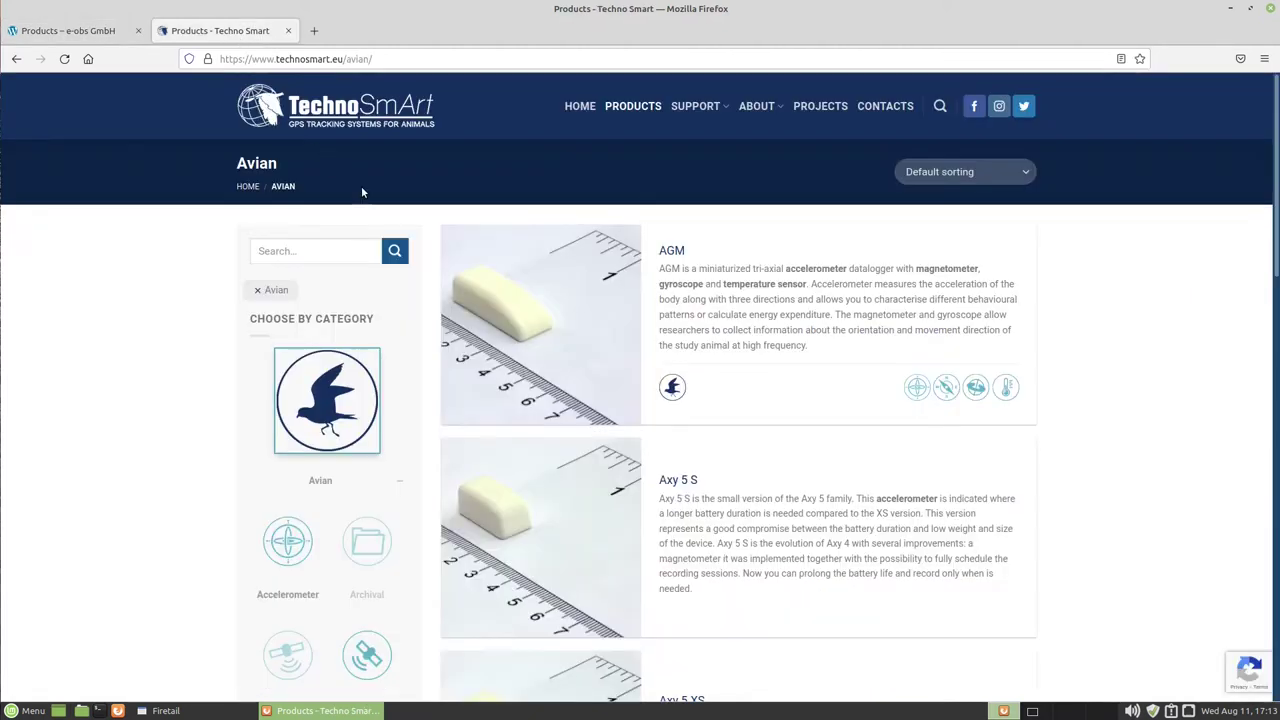
{"action": "left_click", "coordinate": [636, 345]}
{"action": "left_click", "coordinate": [655, 499]}
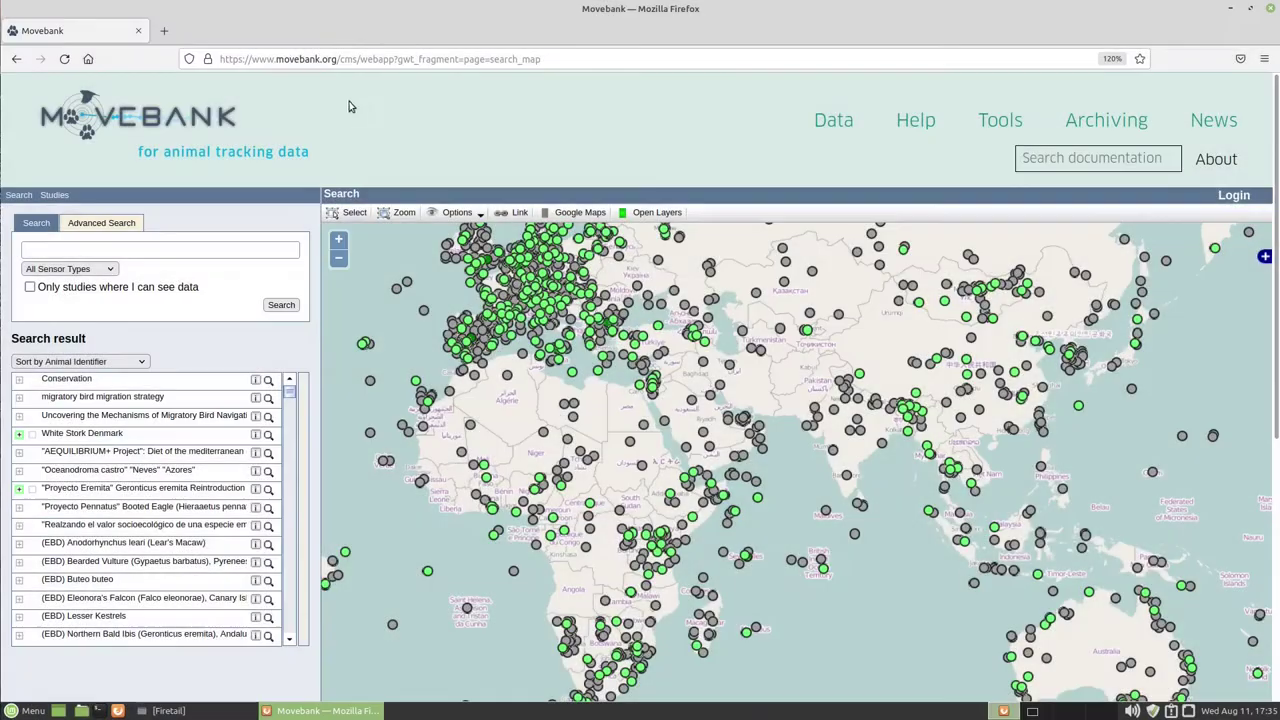
Step: Search Movebank studies for 'Strandburg' and show the wild baboons study on the map
{"action": "left_click", "coordinate": [108, 138]}
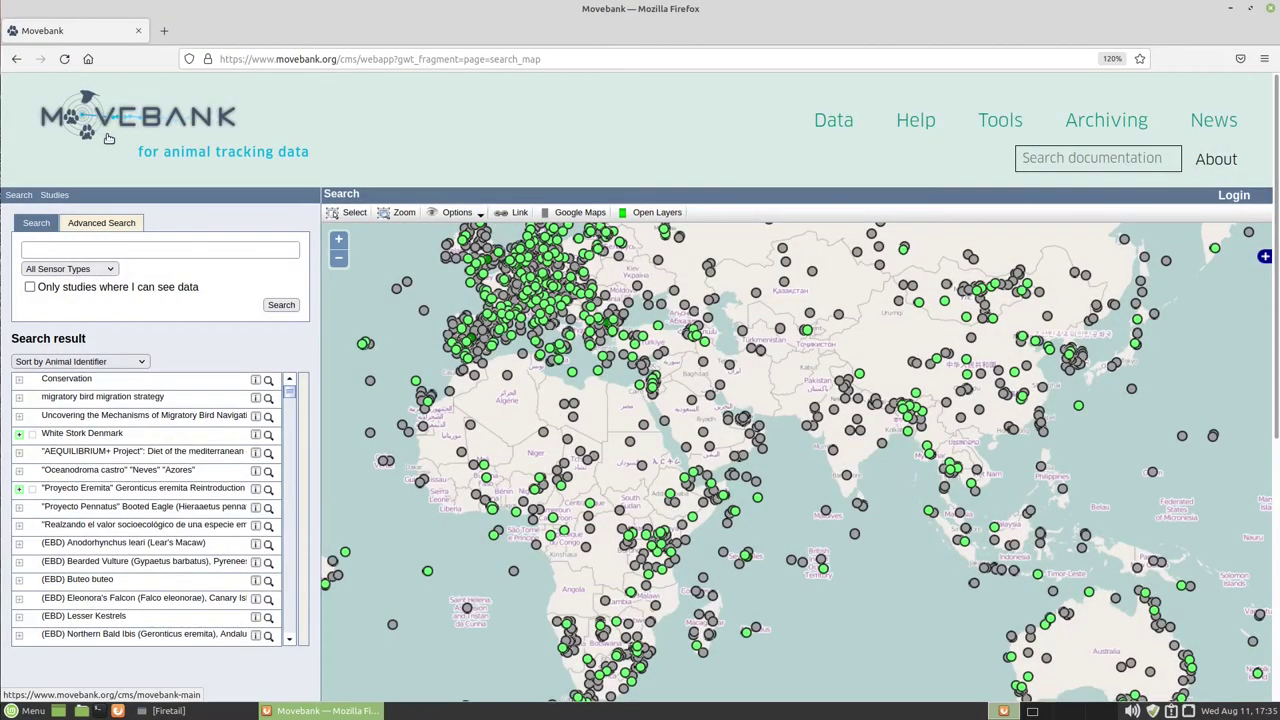
{"action": "left_click", "coordinate": [127, 248]}
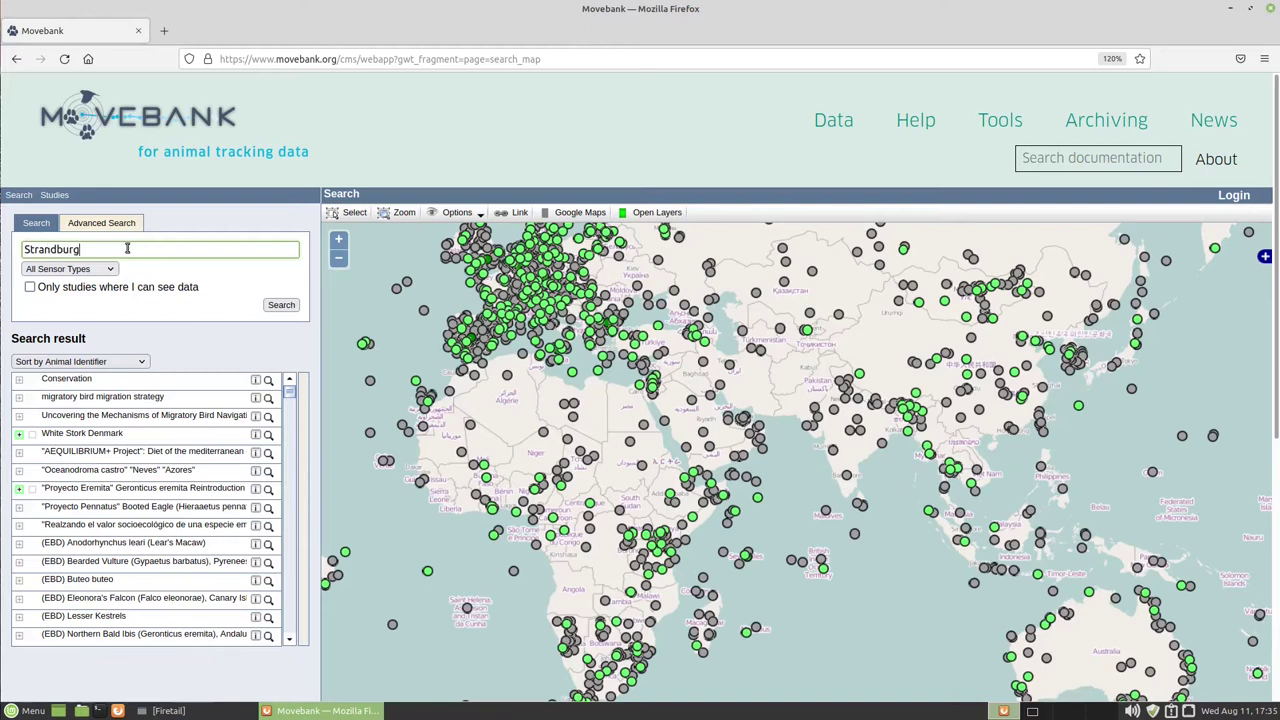
{"action": "left_click", "coordinate": [280, 306]}
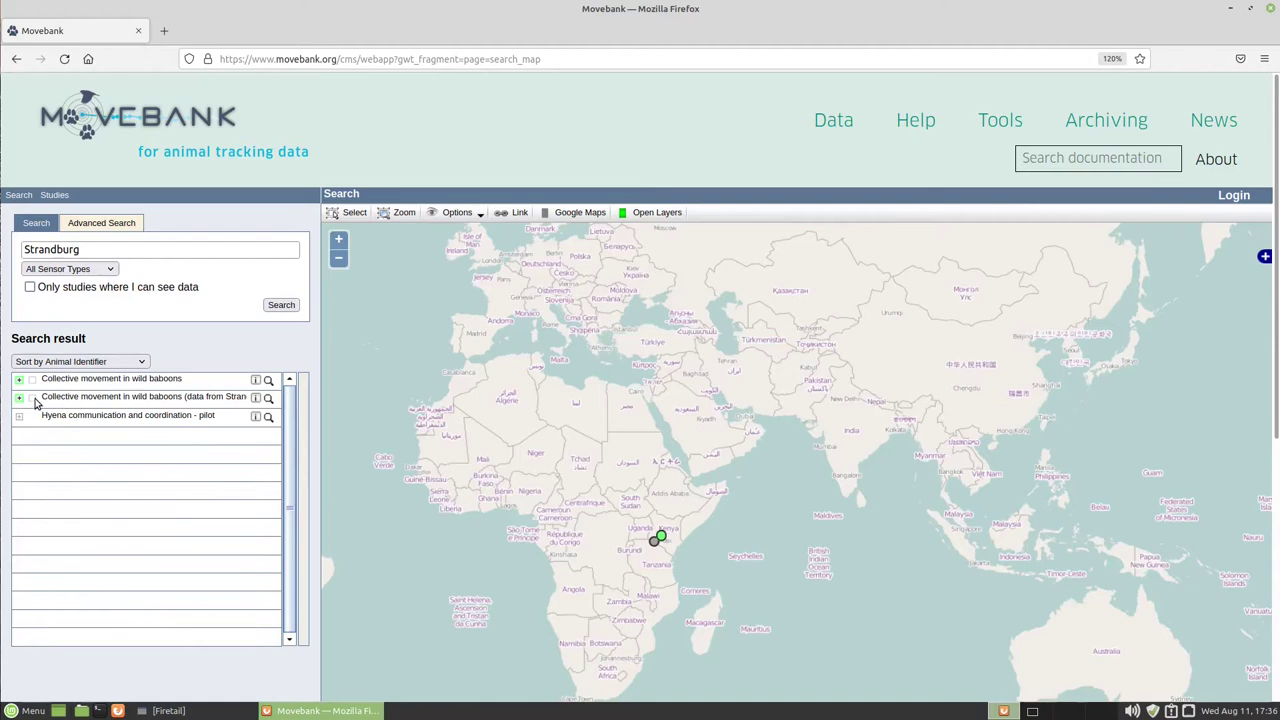
{"action": "left_click", "coordinate": [32, 398]}
Step: Scroll the baboon study details down to Study Statistics and highlight its figures
{"action": "scroll", "coordinate": [658, 540], "scroll_direction": "up", "scroll_amount": 2}
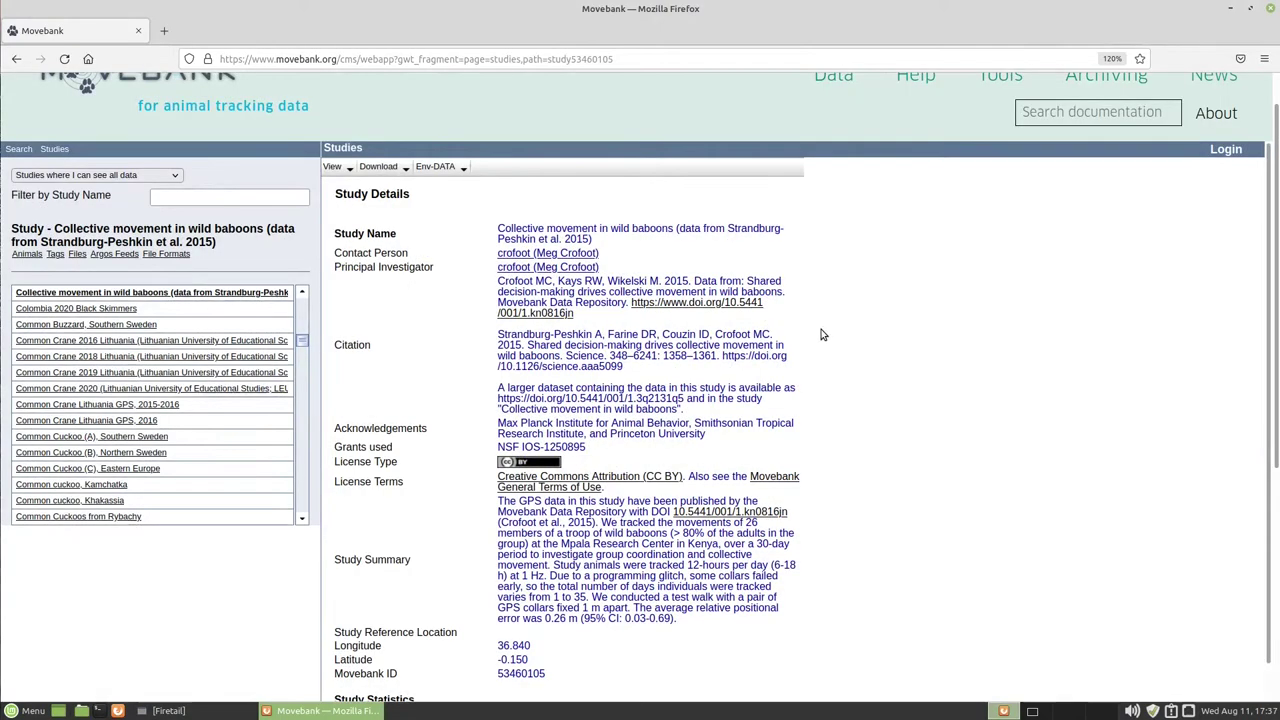
{"action": "scroll", "coordinate": [822, 338], "scroll_direction": "down", "scroll_amount": 1}
{"action": "scroll", "coordinate": [820, 341], "scroll_direction": "down", "scroll_amount": 2}
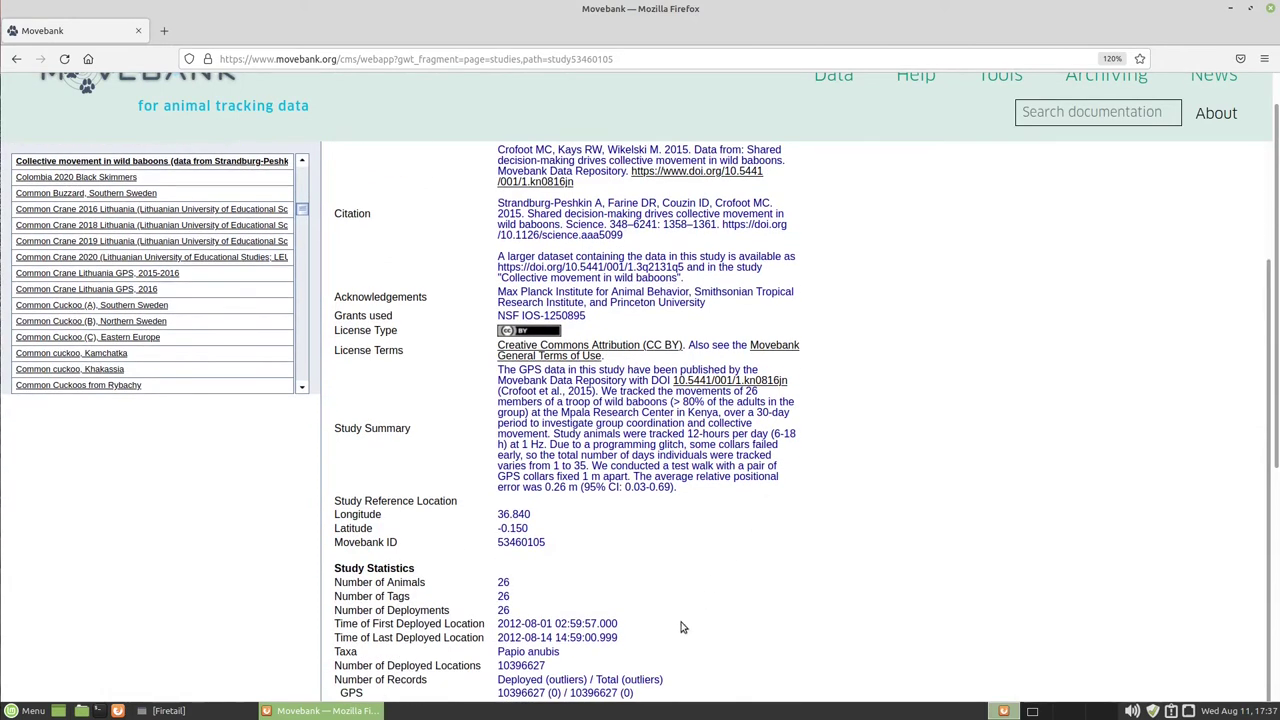
{"action": "left_click_drag", "start_coordinate": [640, 697], "coordinate": [497, 611]}
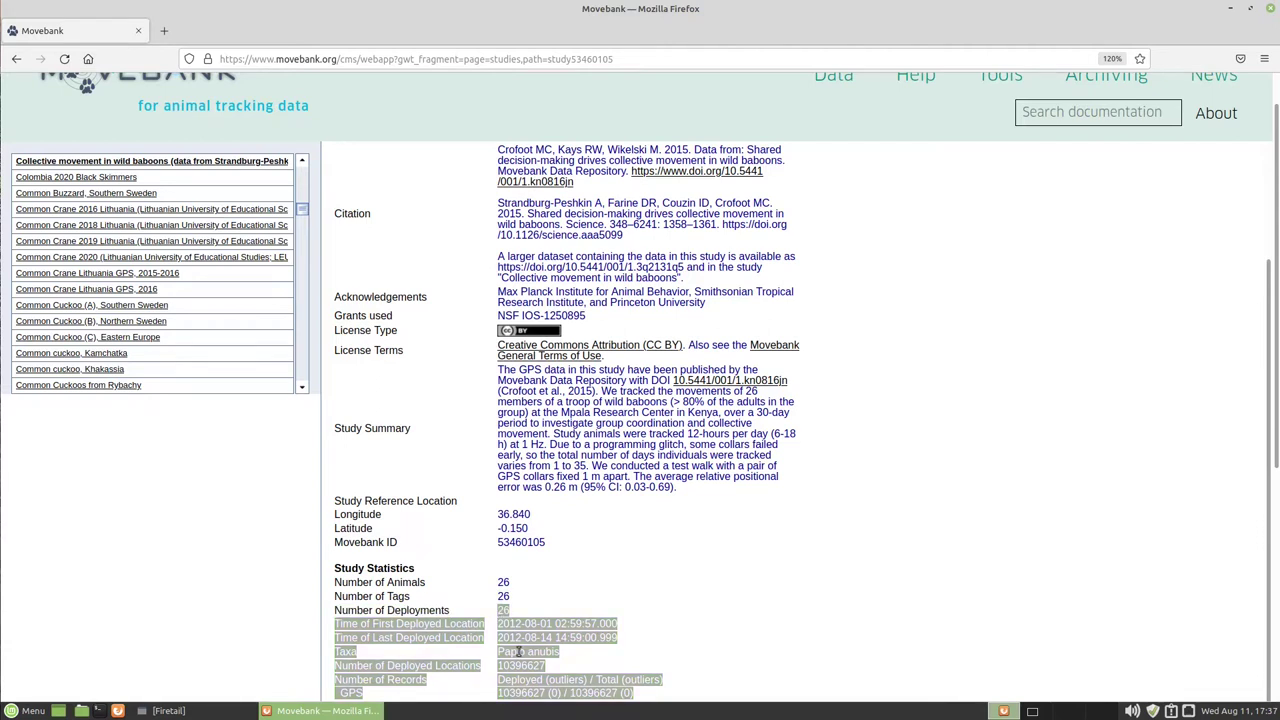
{"action": "left_click", "coordinate": [541, 609]}
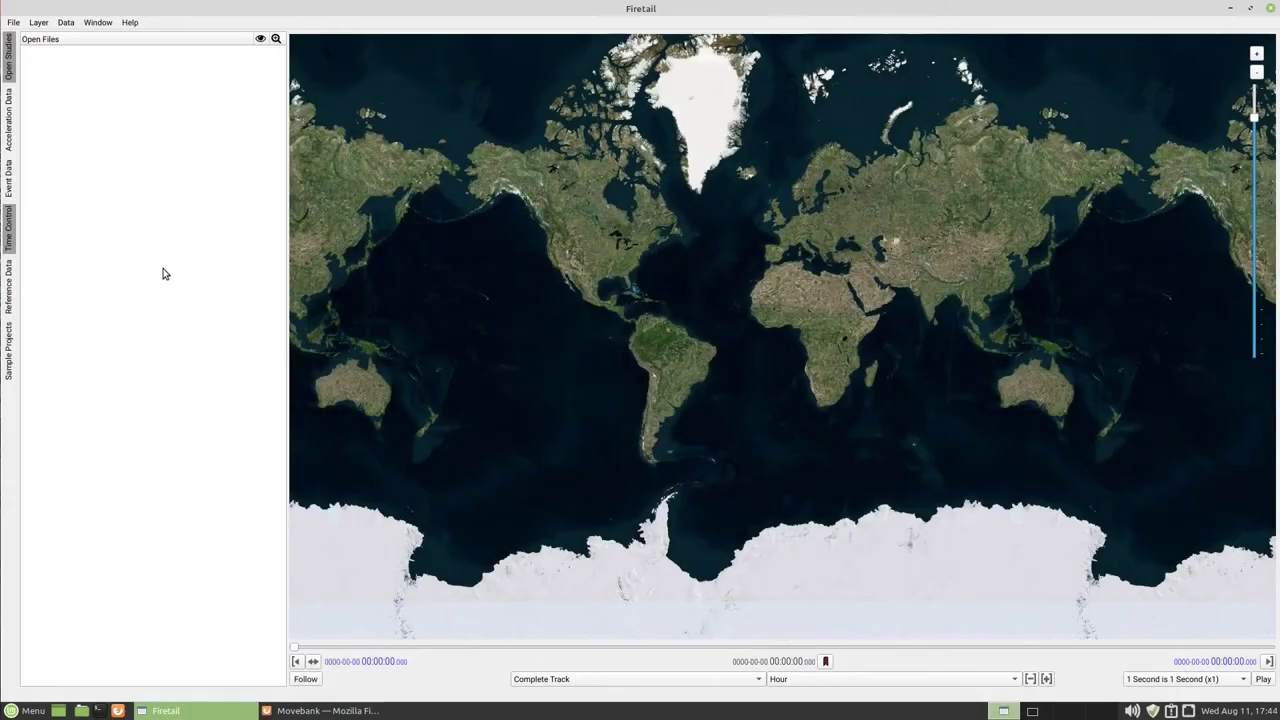
Step: Load the baboon GPS file StrFarCou2015_gps.csv as a Movebank CSV
{"action": "left_click", "coordinate": [13, 22]}
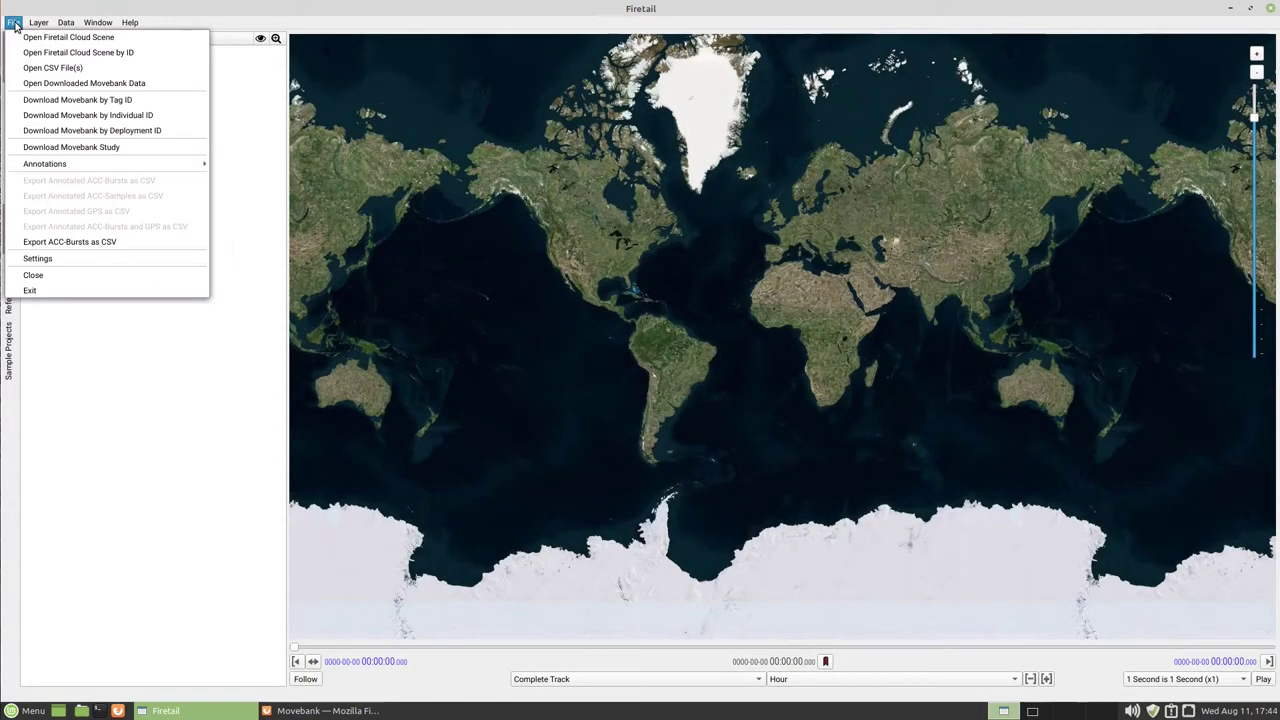
{"action": "left_click", "coordinate": [50, 67]}
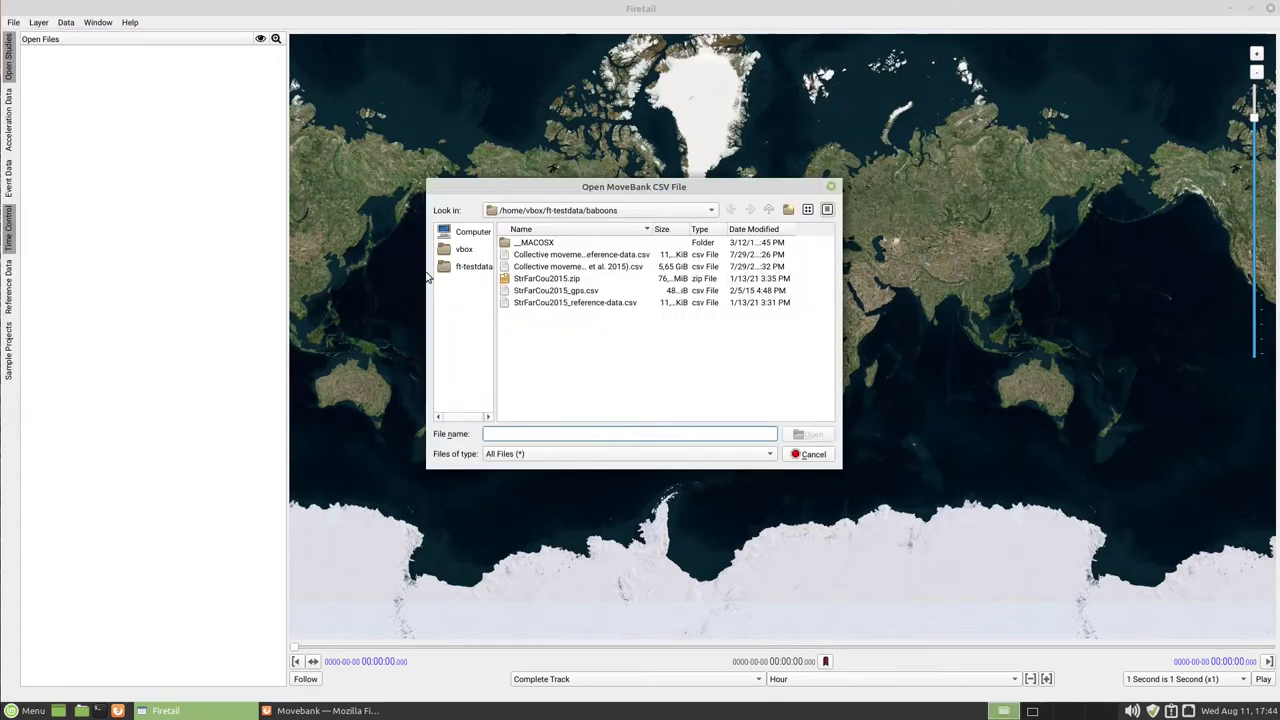
{"action": "left_click", "coordinate": [567, 291]}
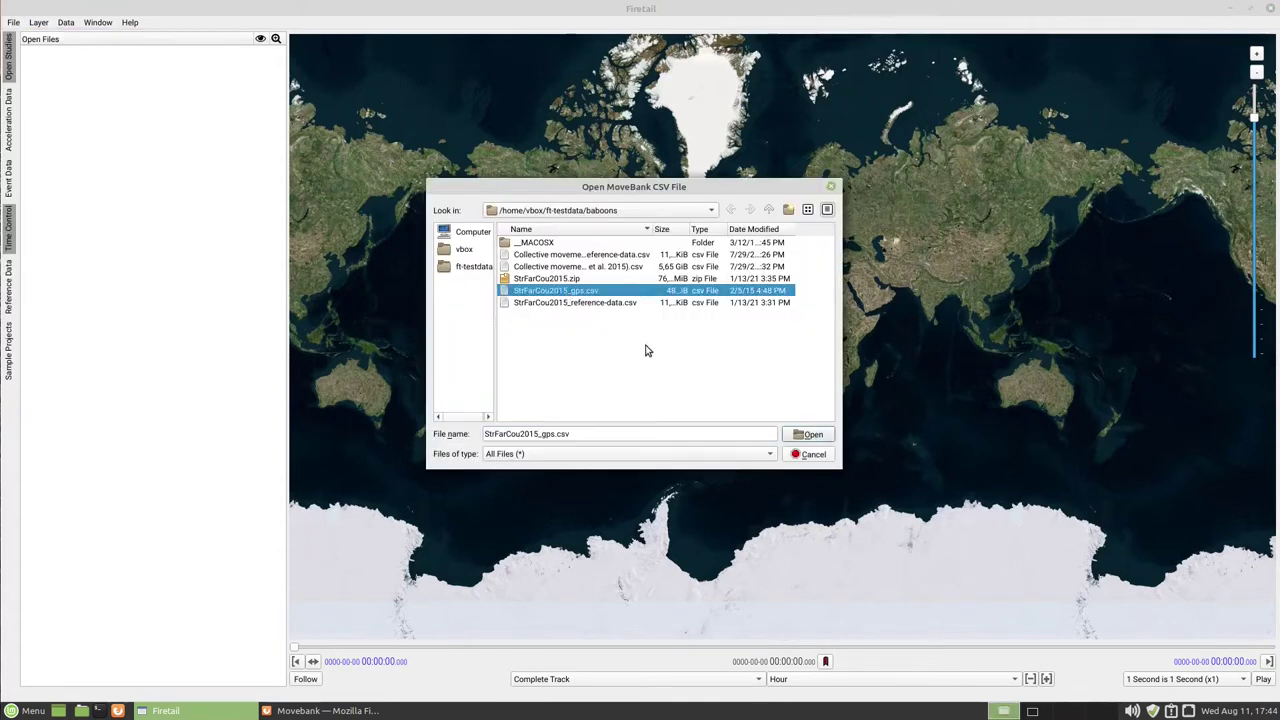
{"action": "left_click", "coordinate": [812, 433]}
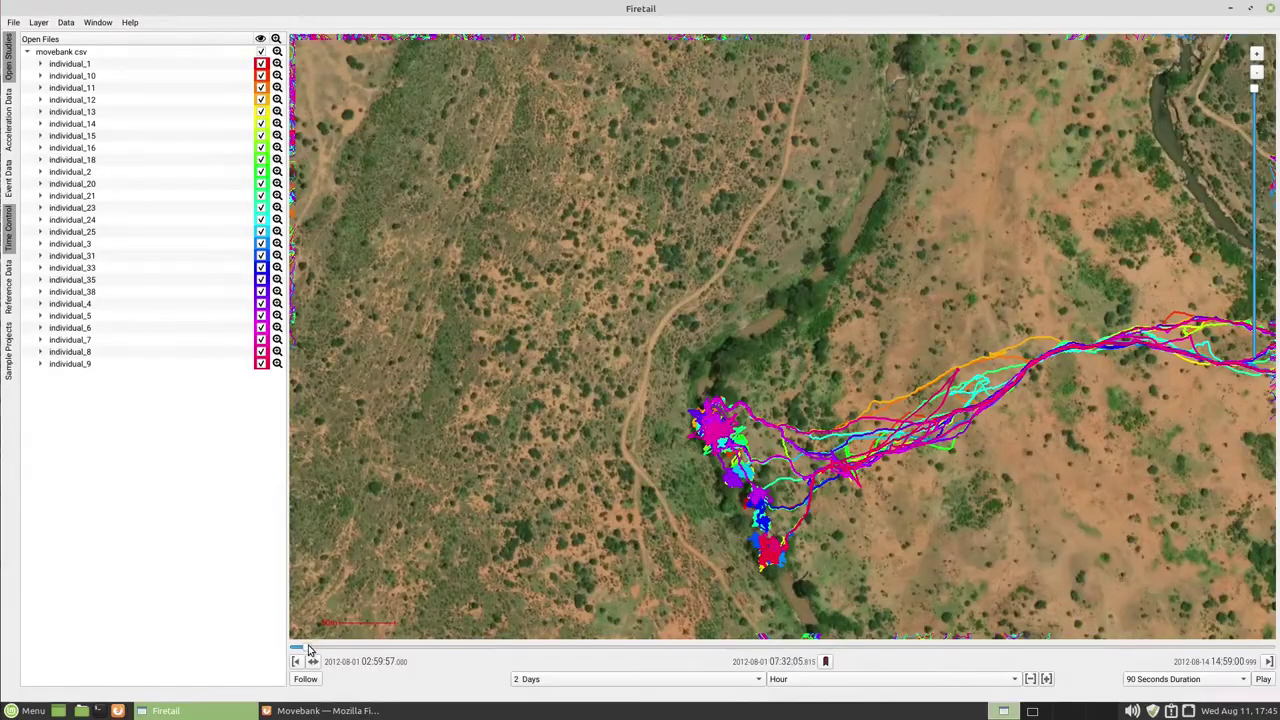
Step: Advance the time, then hide all baboons except individual_12 and individual_23
{"action": "left_click_drag", "start_coordinate": [310, 650], "coordinate": [738, 669]}
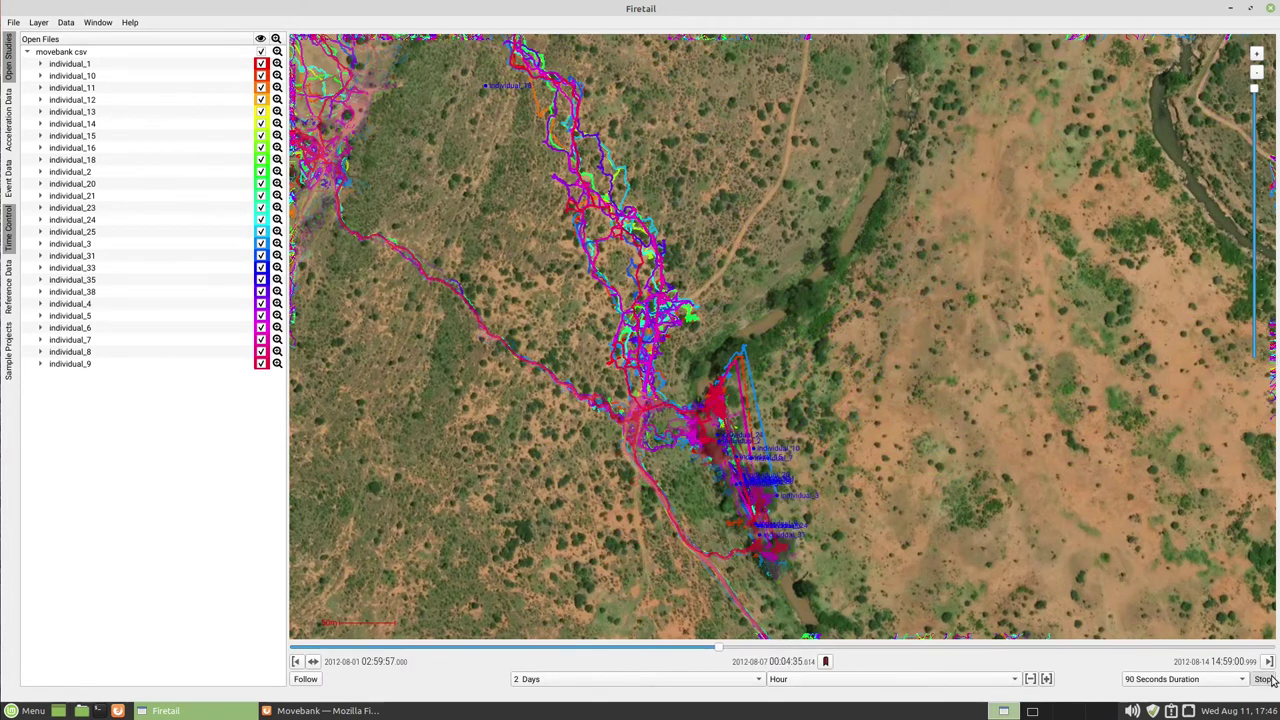
{"action": "left_click", "coordinate": [261, 52]}
{"action": "left_click", "coordinate": [261, 52]}
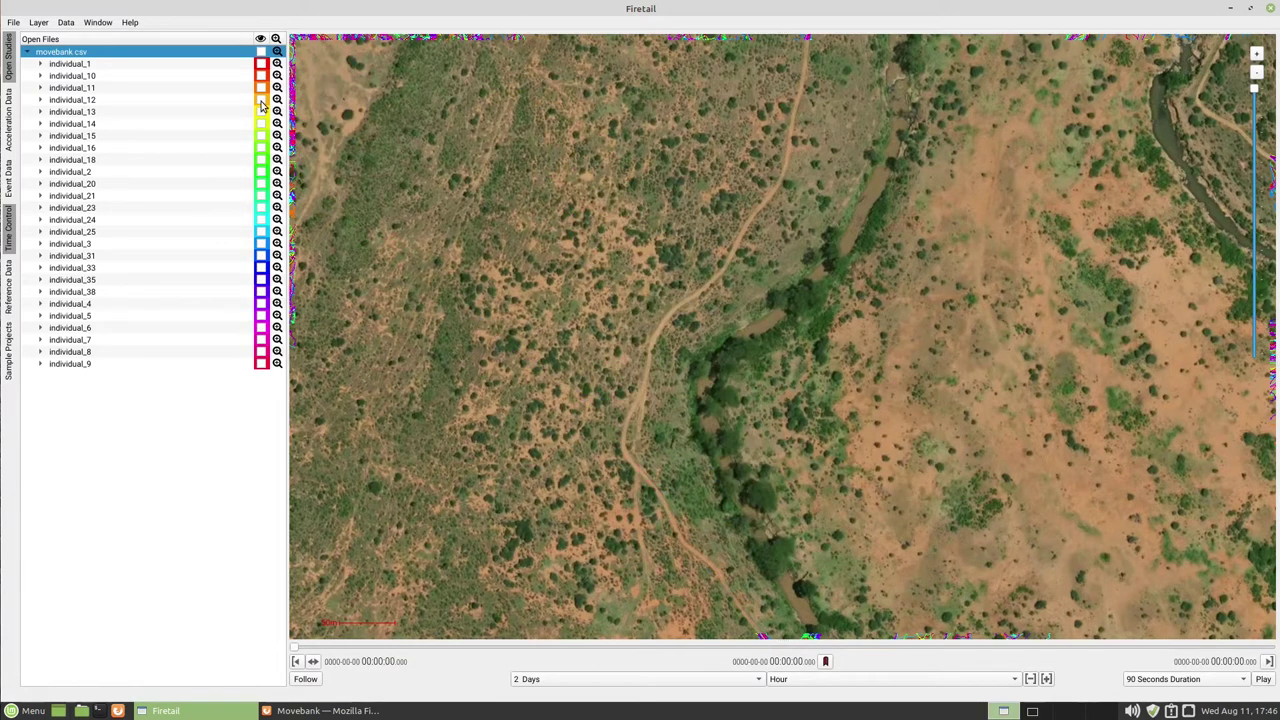
{"action": "left_click", "coordinate": [261, 100]}
{"action": "left_click", "coordinate": [261, 207]}
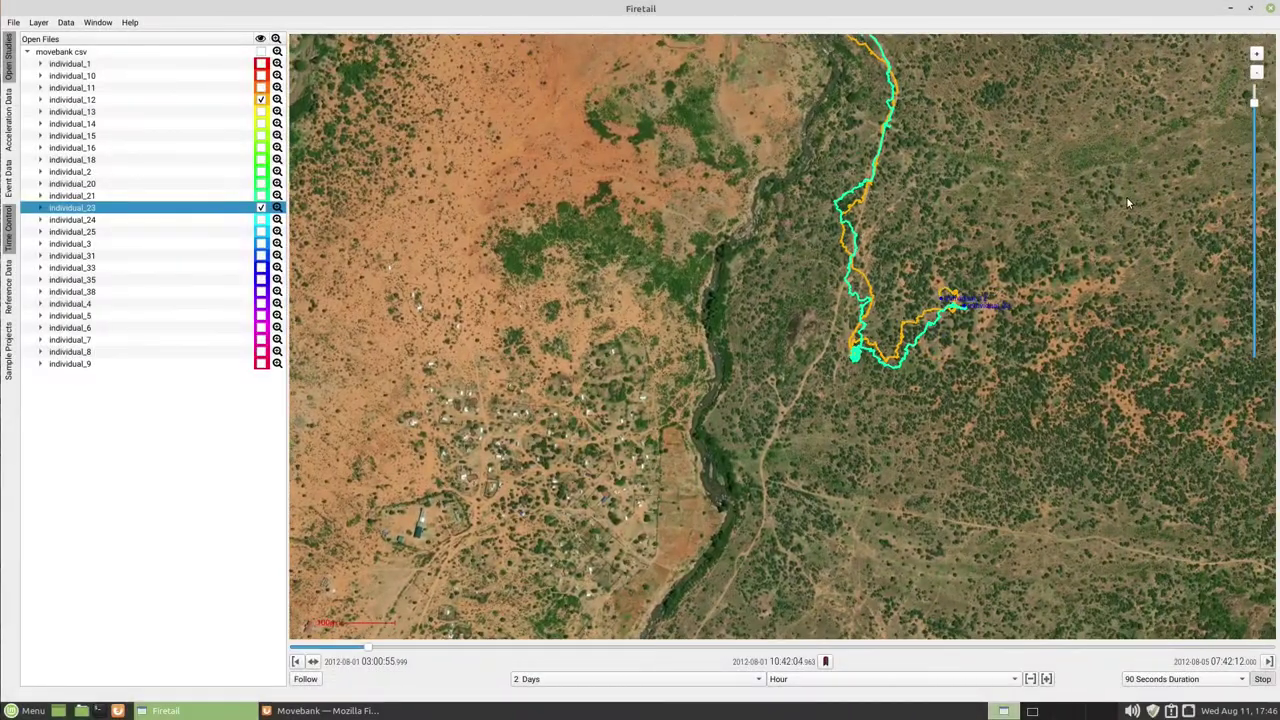
{"action": "left_click_drag", "start_coordinate": [1126, 196], "coordinate": [910, 455]}
{"action": "left_click", "coordinate": [1263, 680]}
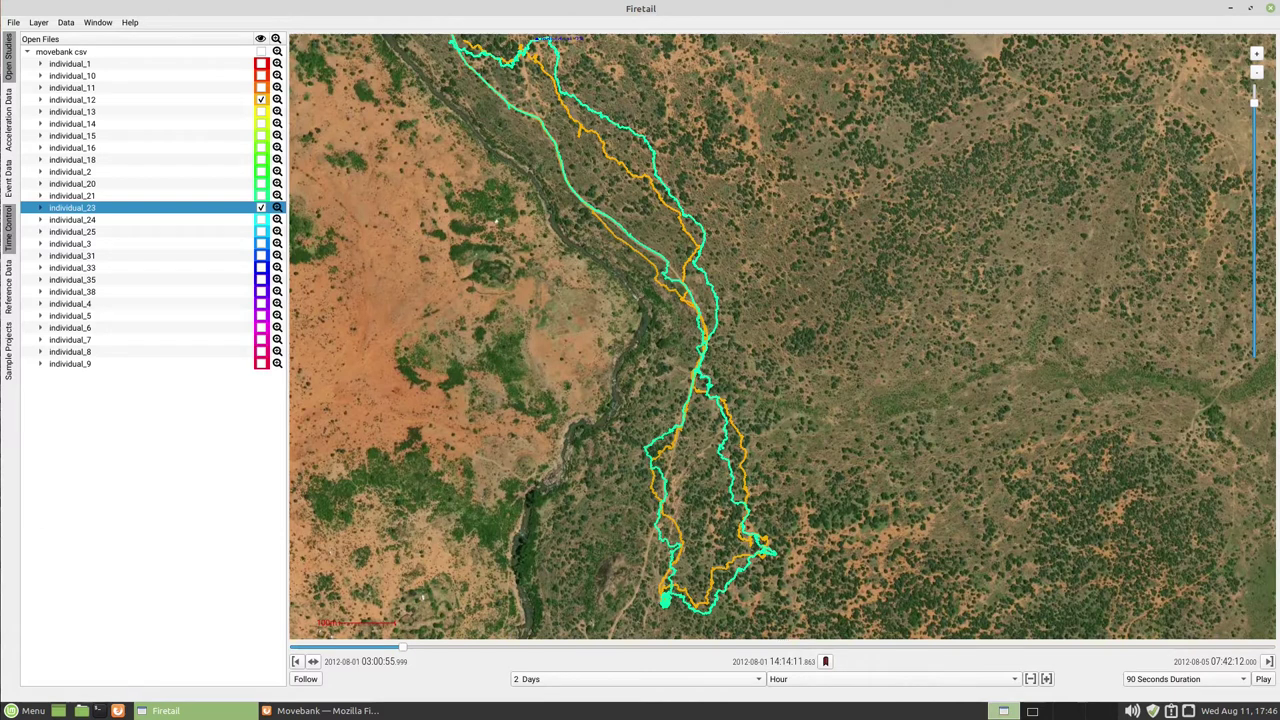
{"action": "left_click", "coordinate": [14, 22]}
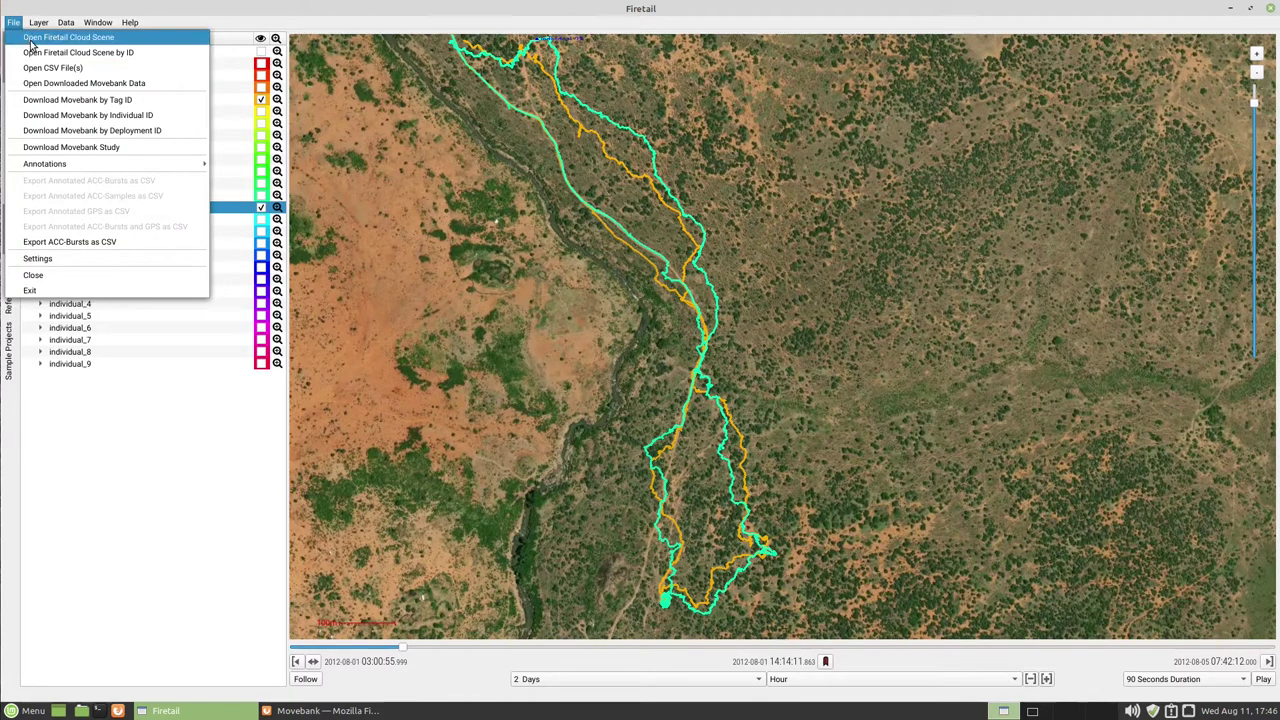
Step: Close the baboon data and load a Firetail Cloud scene from its pasted scene ID
{"action": "left_click", "coordinate": [110, 55]}
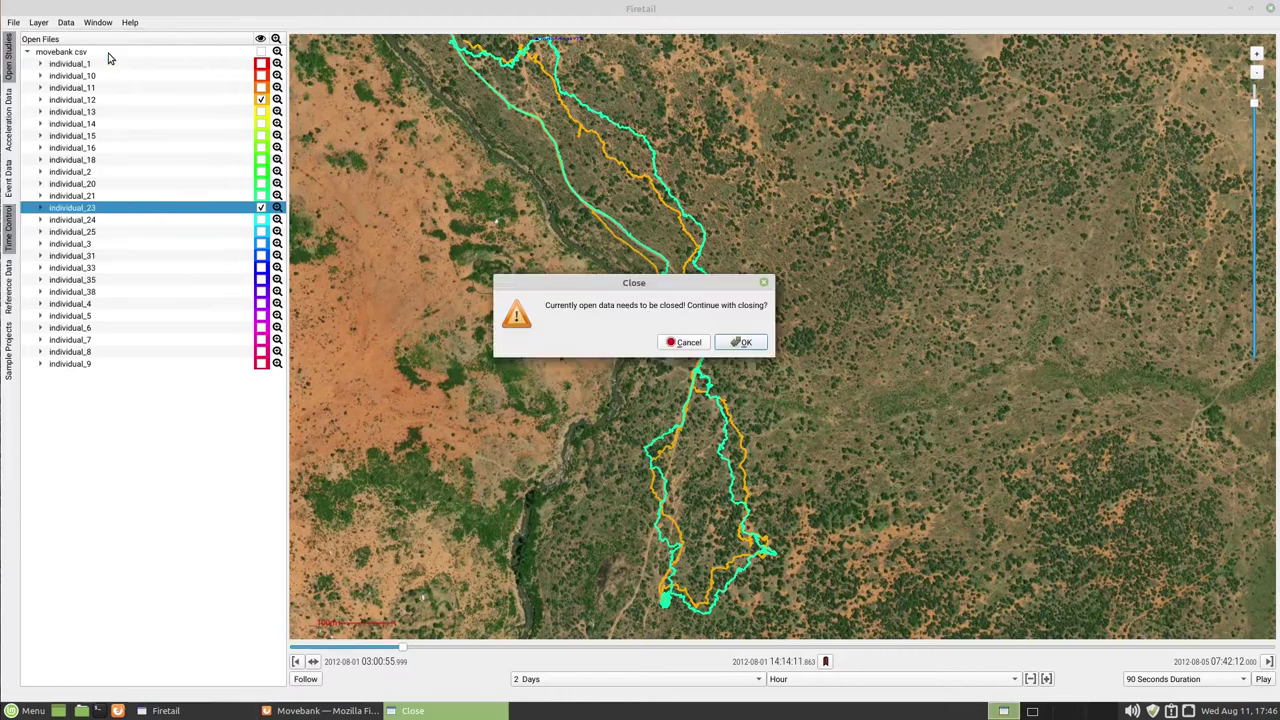
{"action": "left_click", "coordinate": [740, 342]}
{"action": "key", "text": "ctrl+v"}
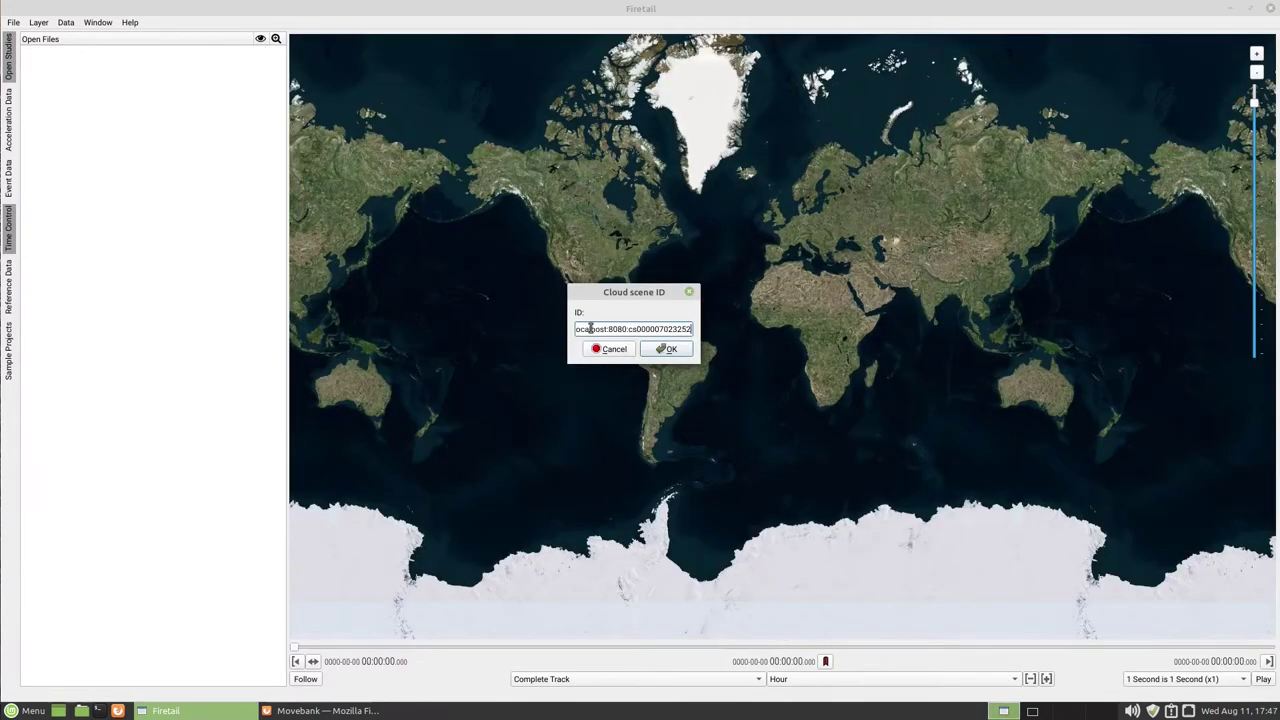
{"action": "left_click", "coordinate": [665, 348]}
{"action": "left_click", "coordinate": [670, 351]}
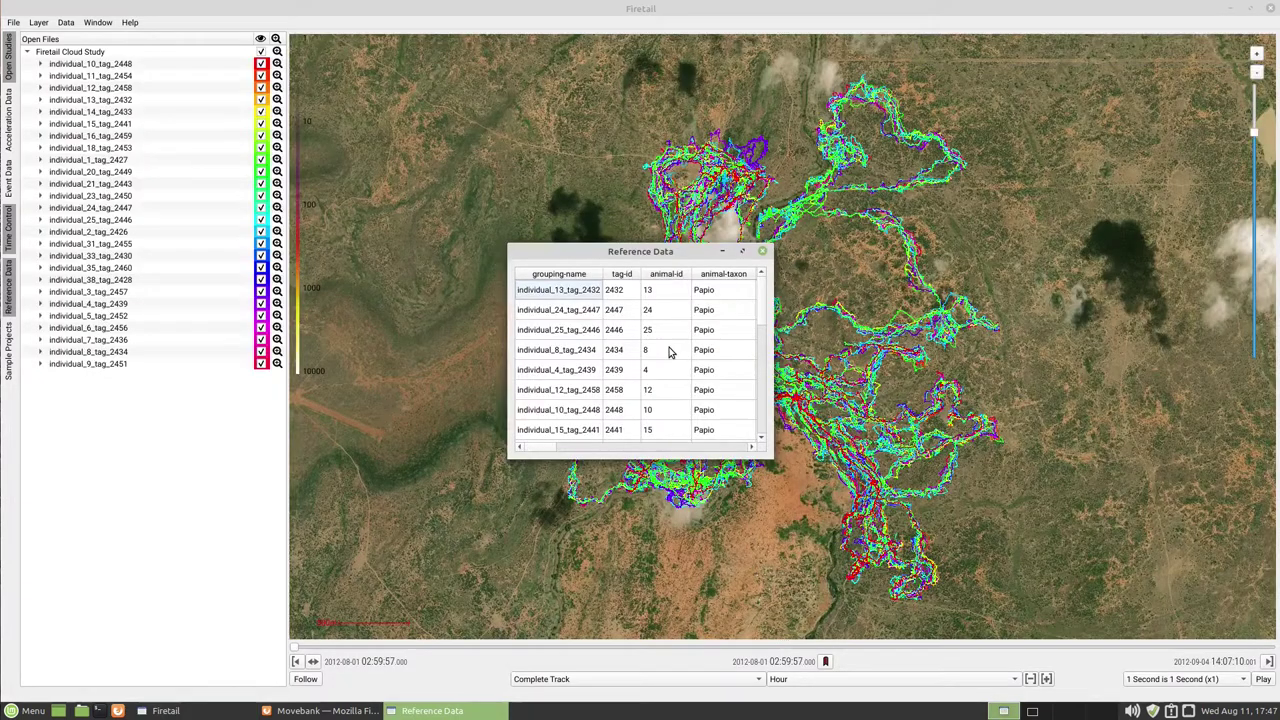
Step: Move aside and minimize the Reference Data table, then zoom into the central red track cluster
{"action": "left_click_drag", "start_coordinate": [637, 254], "coordinate": [524, 281]}
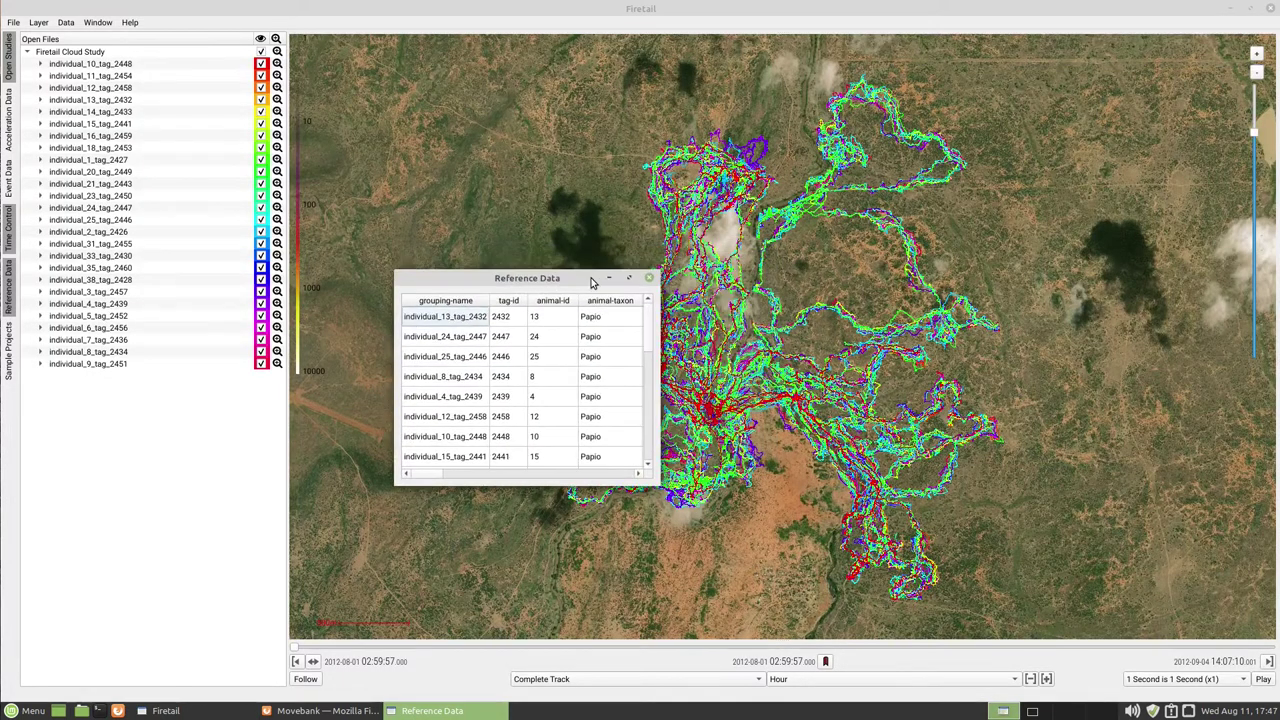
{"action": "left_click", "coordinate": [609, 278]}
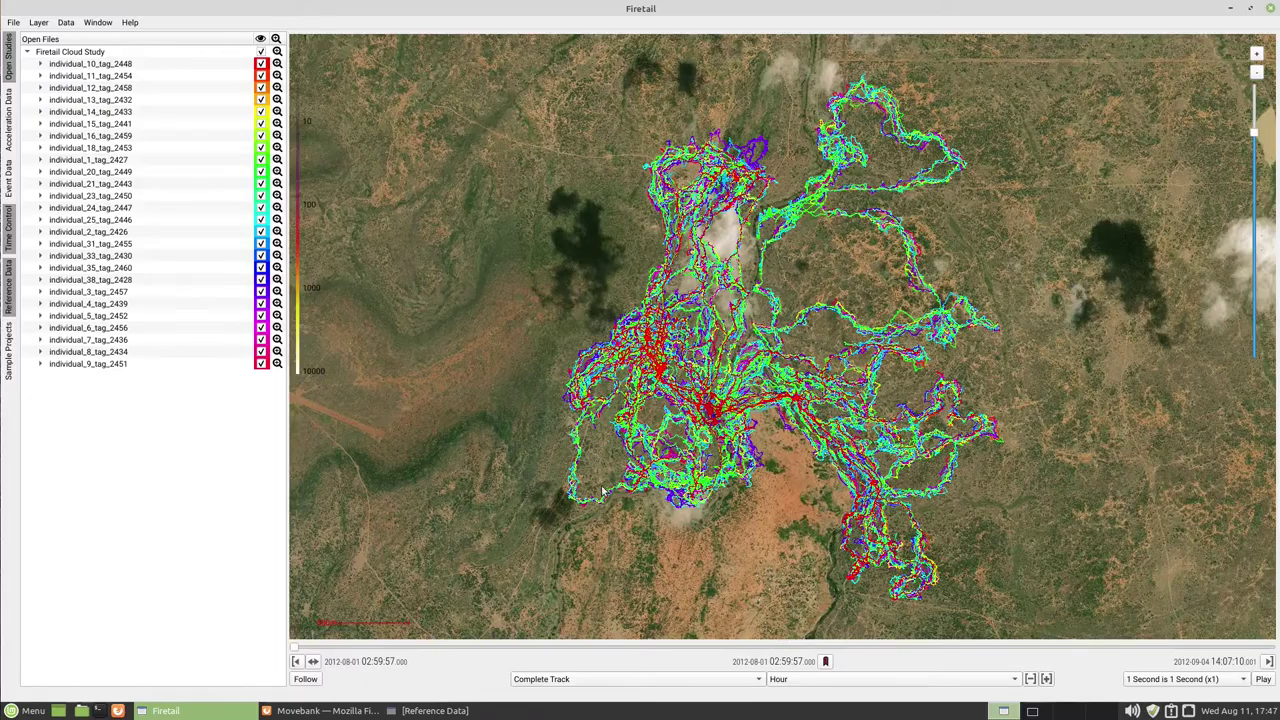
{"action": "scroll", "coordinate": [700, 412], "scroll_direction": "up", "scroll_amount": 3}
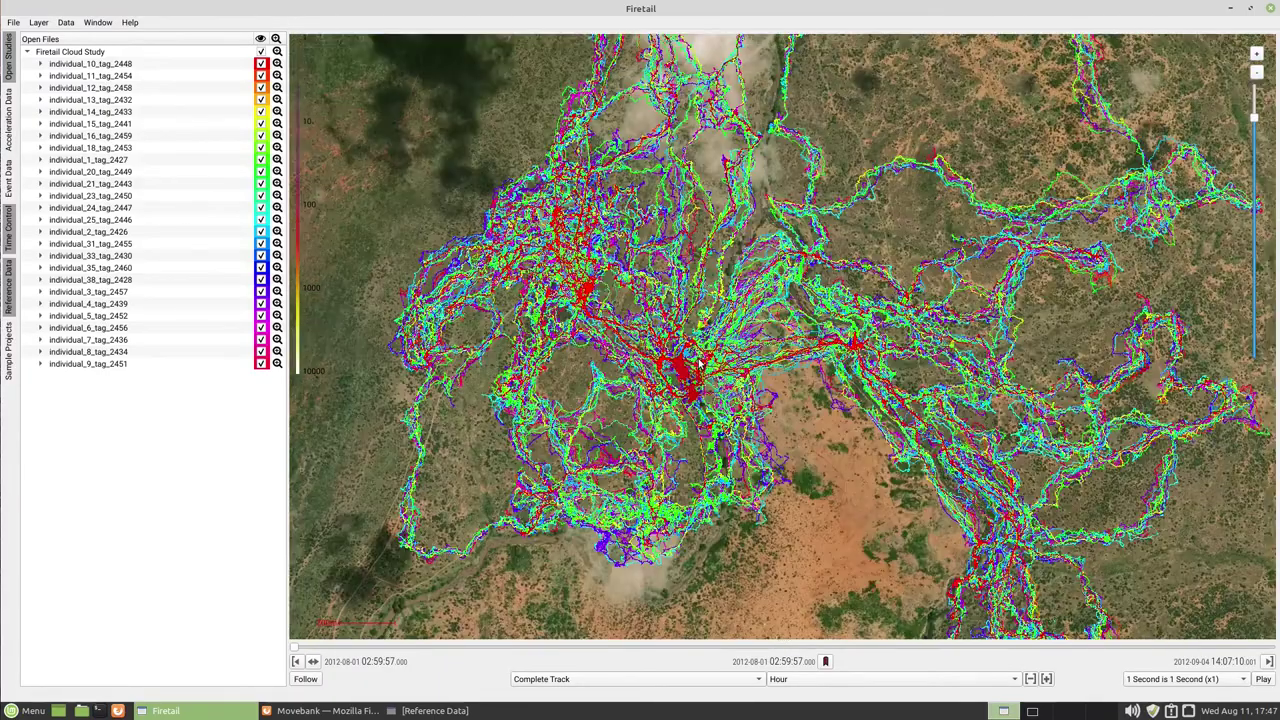
{"action": "scroll", "coordinate": [698, 363], "scroll_direction": "up", "scroll_amount": 2}
{"action": "scroll", "coordinate": [727, 366], "scroll_direction": "down", "scroll_amount": 3}
{"action": "scroll", "coordinate": [705, 345], "scroll_direction": "up", "scroll_amount": 2}
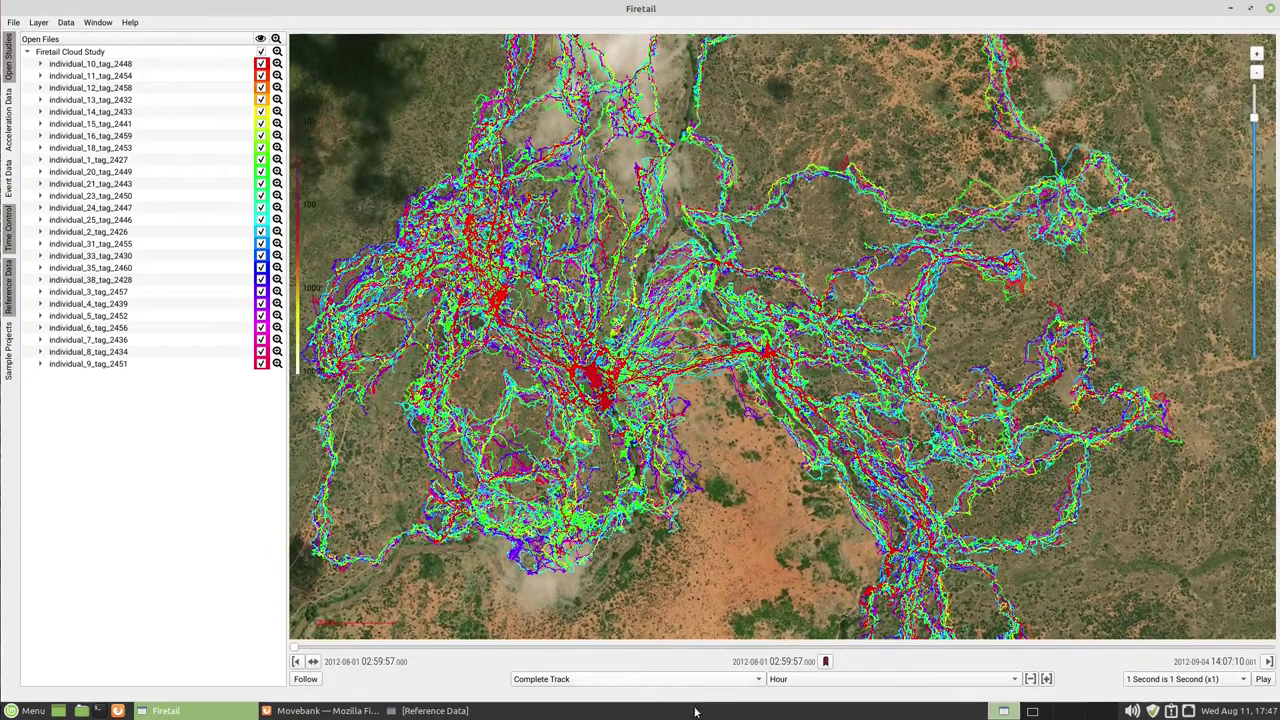
{"action": "mouse_move", "coordinate": [298, 652]}
{"action": "left_mouse_down"}
{"action": "mouse_move", "coordinate": [668, 648]}
{"action": "mouse_move", "coordinate": [294, 649]}
{"action": "left_mouse_up"}
Step: Set playback speed to 30 Seconds Duration, then play and stop the track animation
{"action": "left_click", "coordinate": [1151, 683]}
{"action": "left_click", "coordinate": [1165, 652]}
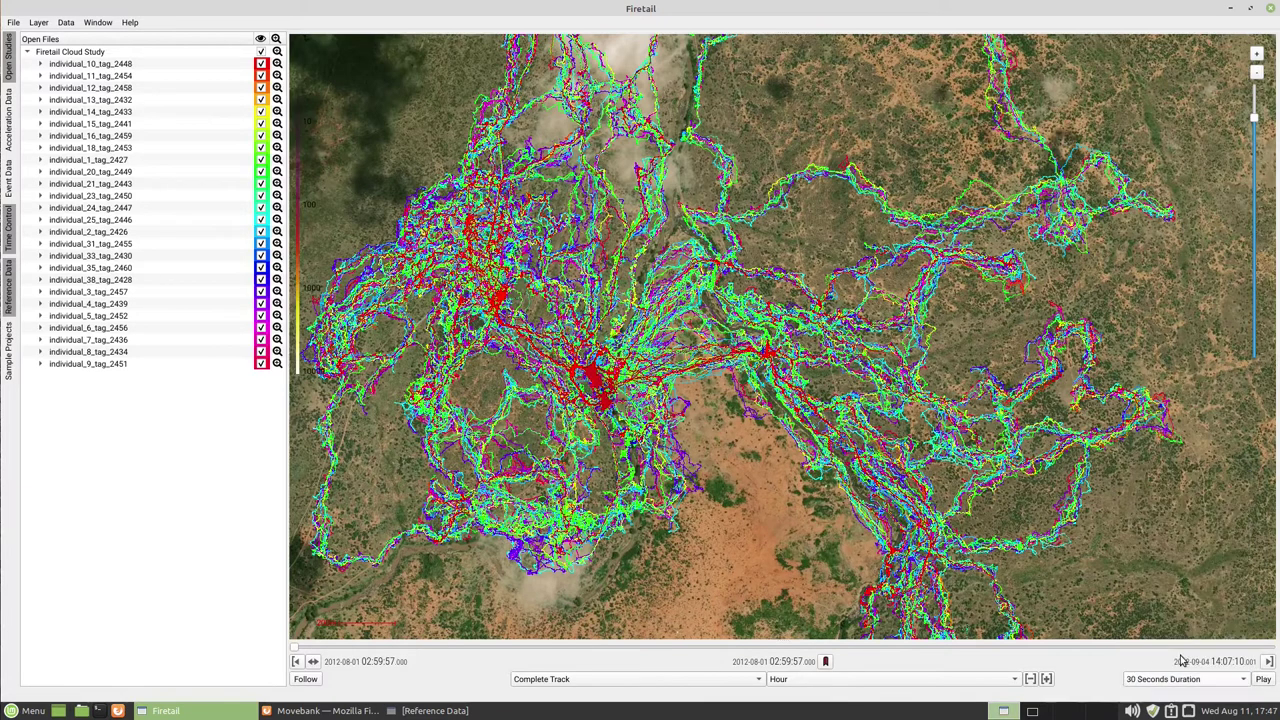
{"action": "left_click", "coordinate": [1262, 680]}
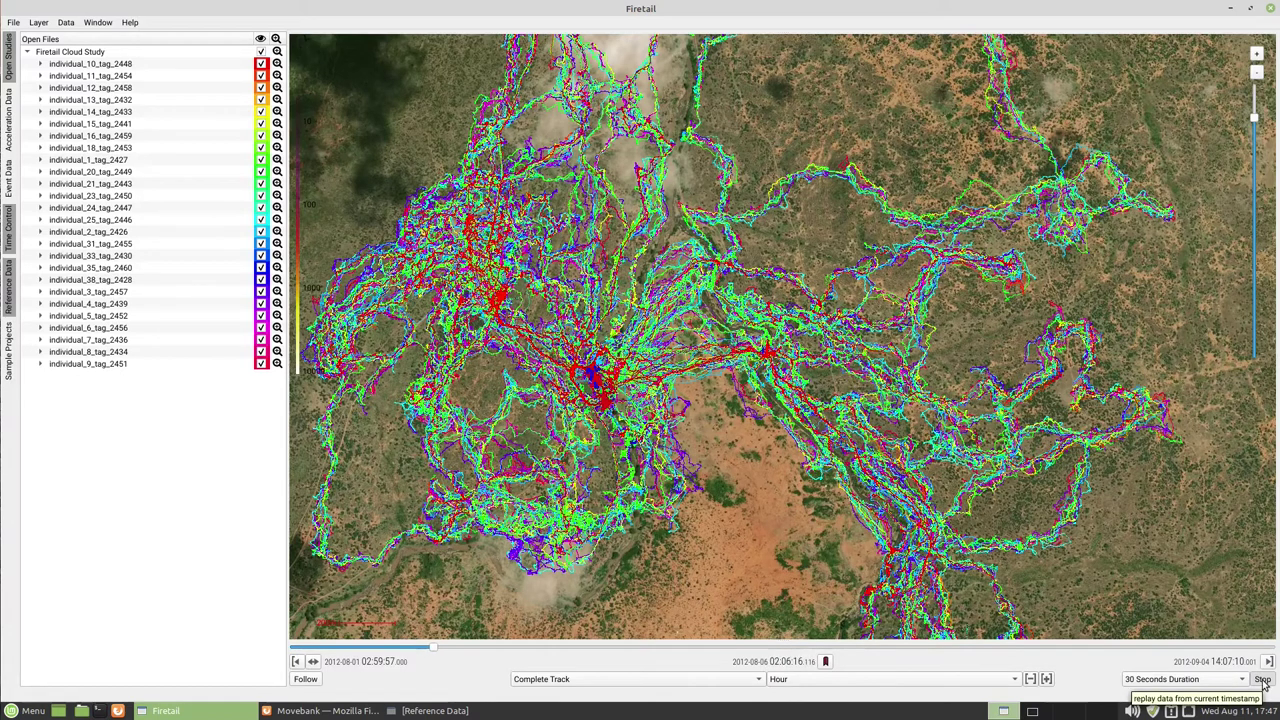
{"action": "left_click", "coordinate": [1262, 682]}
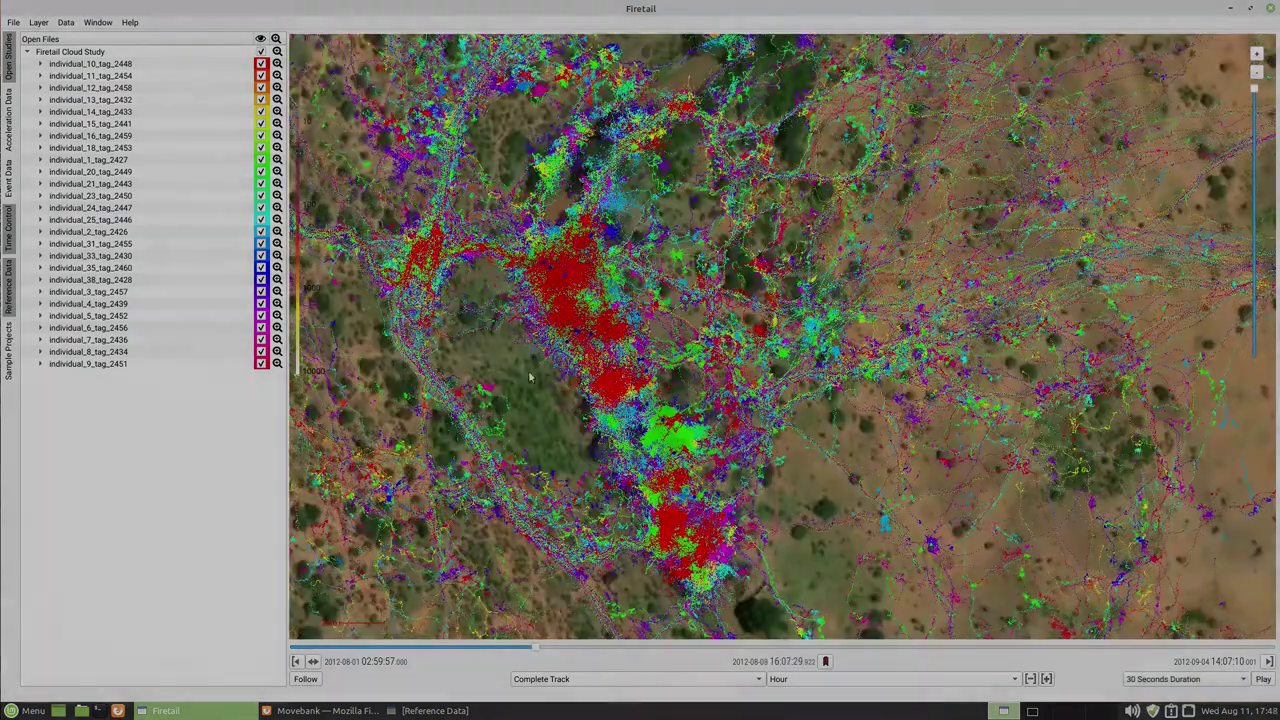
Step: Pan and zoom to the red clusters and box in the positions beside the riverbed
{"action": "left_click_drag", "start_coordinate": [530, 377], "coordinate": [873, 208]}
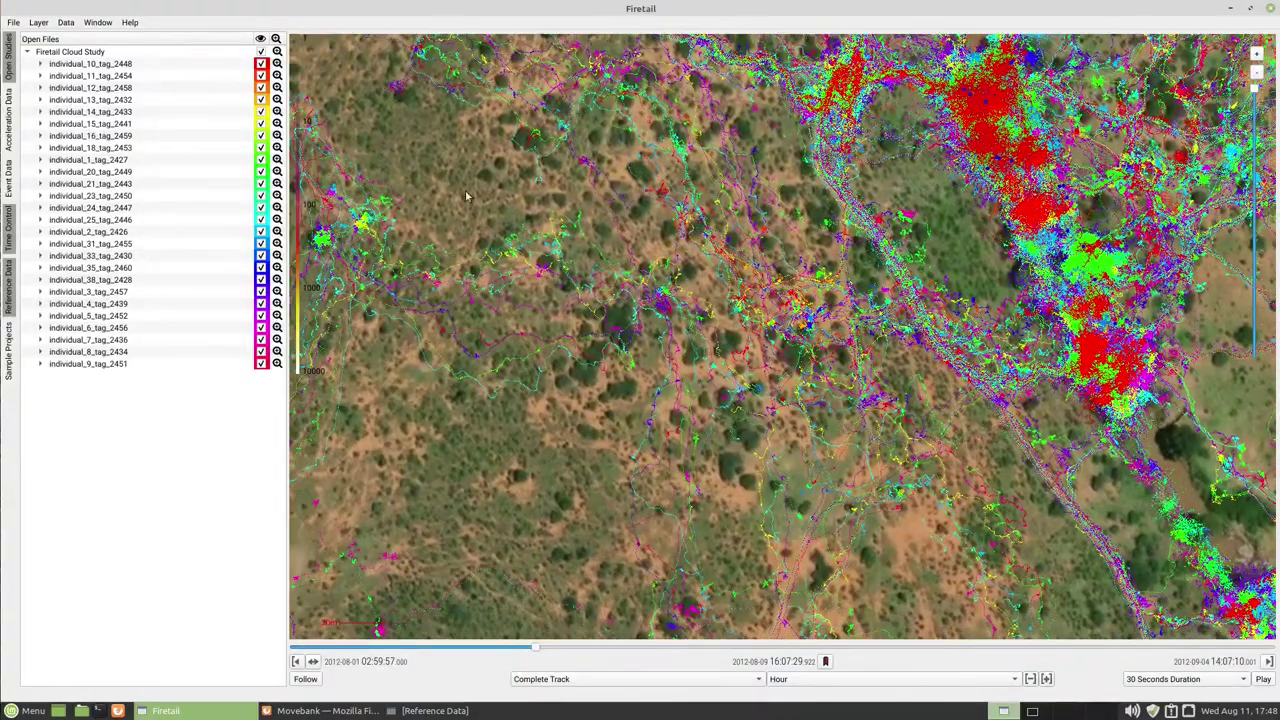
{"action": "left_click_drag", "start_coordinate": [477, 206], "coordinate": [594, 230]}
{"action": "left_click_drag", "start_coordinate": [958, 280], "coordinate": [686, 298]}
{"action": "scroll", "coordinate": [686, 298], "scroll_direction": "up", "scroll_amount": 3}
{"action": "scroll", "coordinate": [758, 313], "scroll_direction": "up", "scroll_amount": 3}
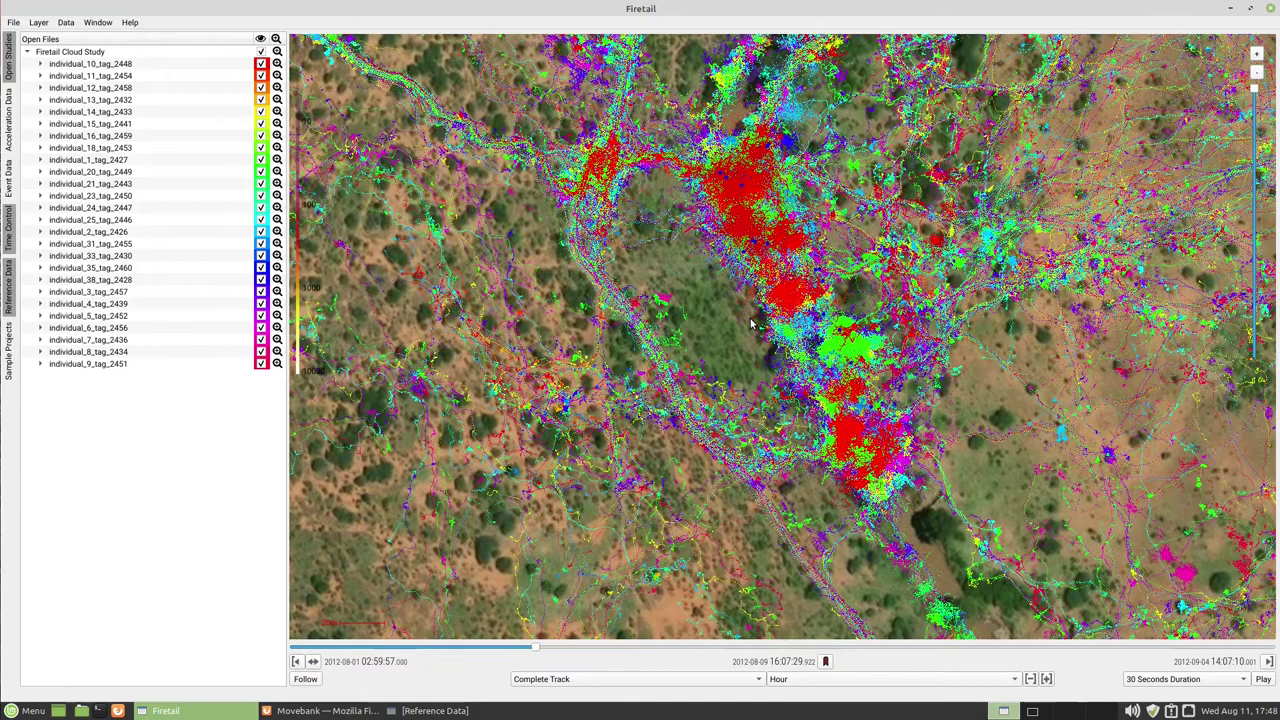
{"action": "left_click_drag", "start_coordinate": [874, 344], "coordinate": [760, 360]}
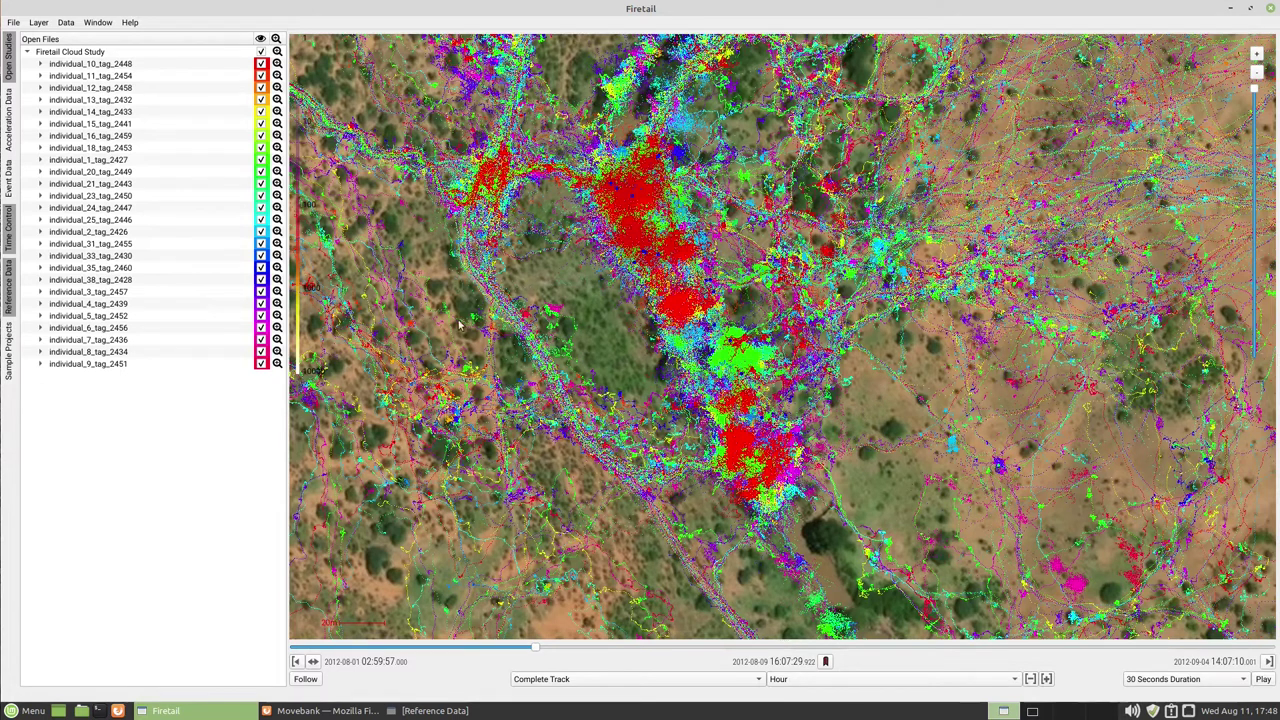
{"action": "left_click_drag", "start_coordinate": [467, 290], "coordinate": [617, 418]}
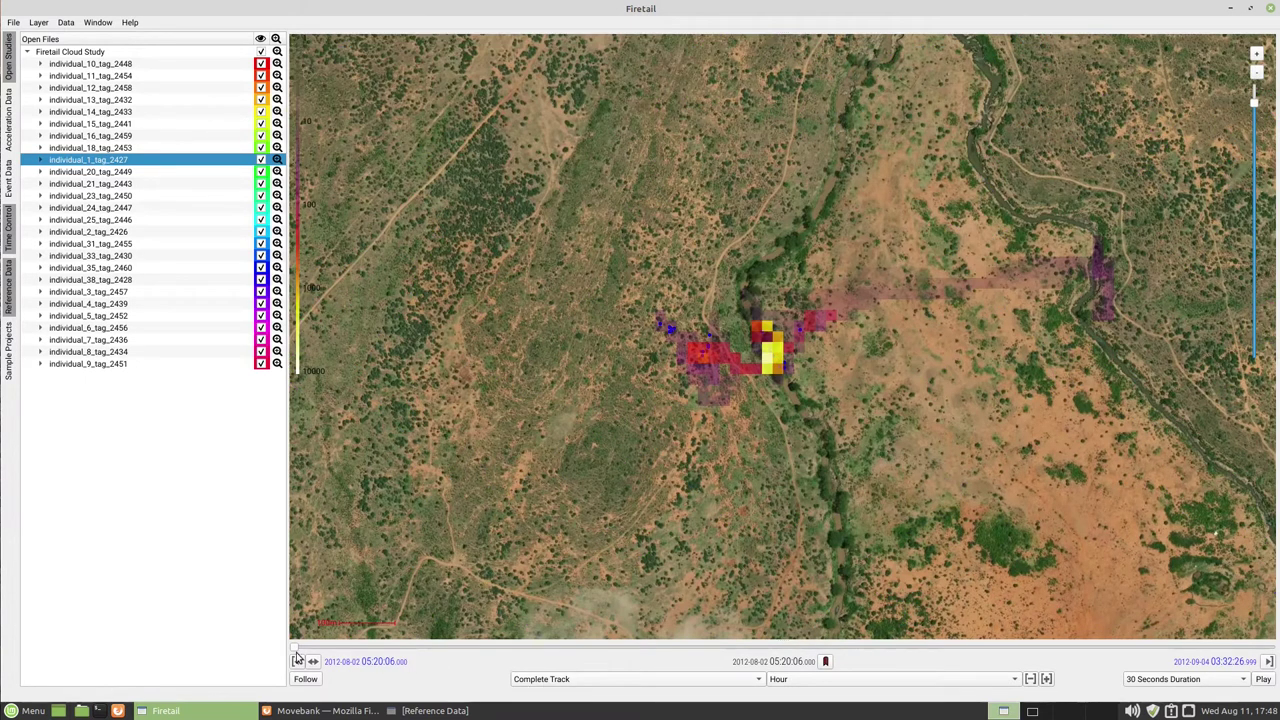
{"action": "left_click_drag", "start_coordinate": [296, 648], "coordinate": [351, 641]}
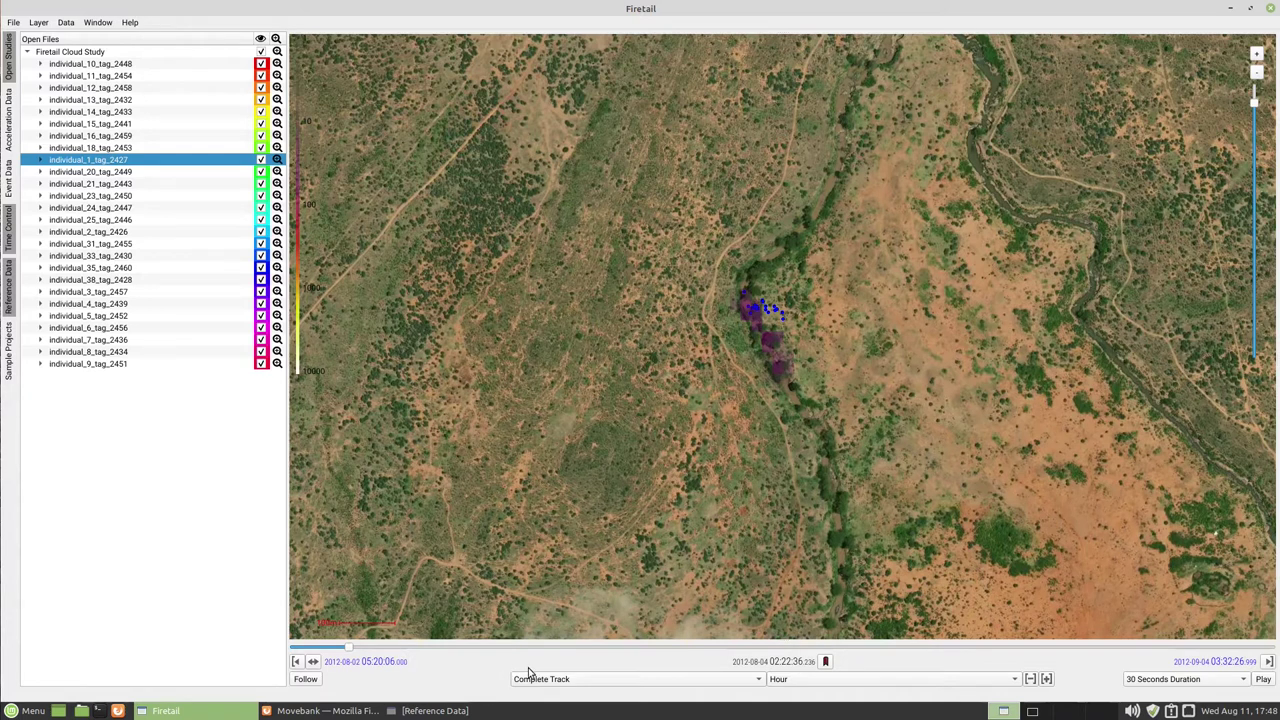
{"action": "left_click", "coordinate": [662, 685]}
Step: Limit each track to the last 3 Hours, keeping the interval unit at Hour
{"action": "left_click", "coordinate": [662, 682]}
{"action": "left_click", "coordinate": [662, 685]}
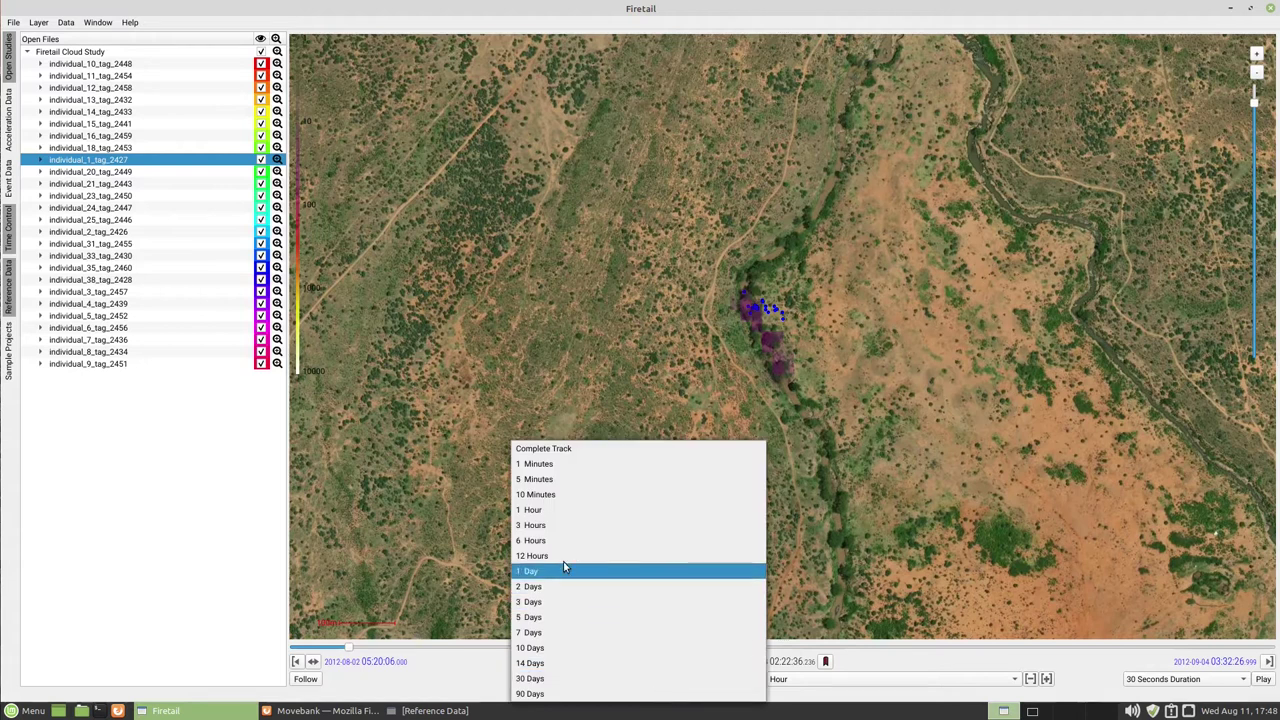
{"action": "left_click", "coordinate": [540, 527]}
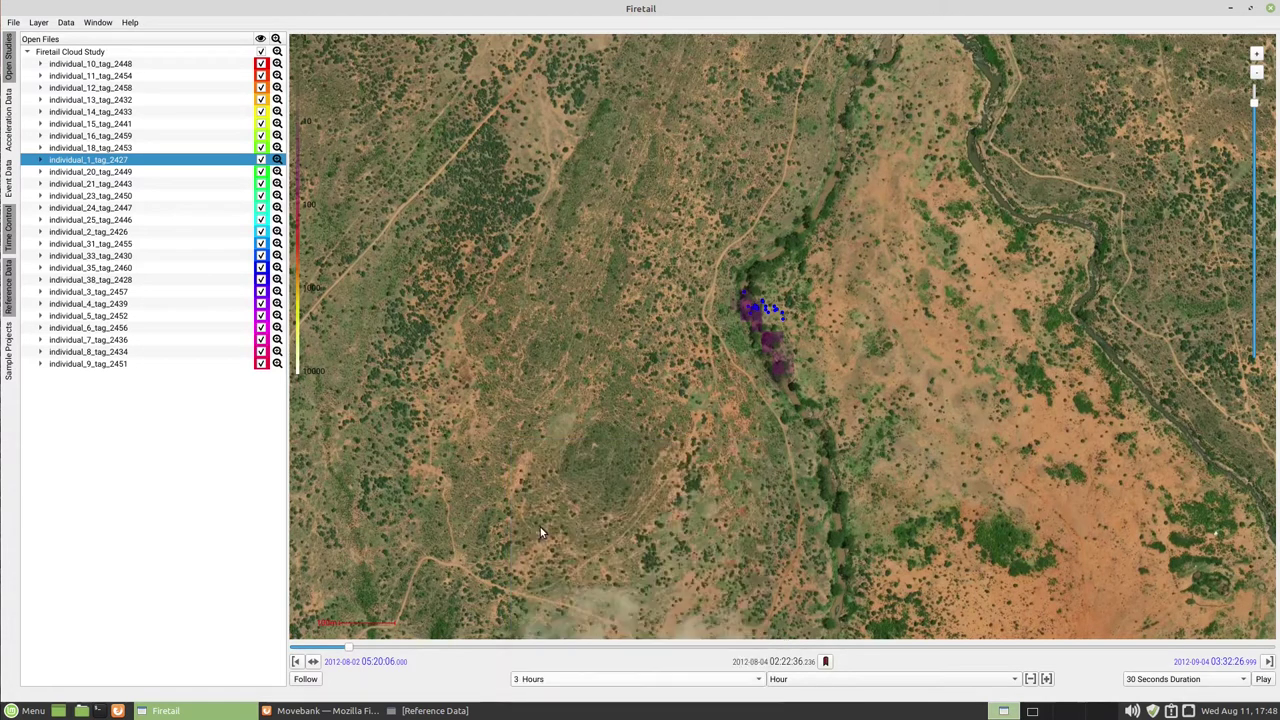
{"action": "left_click", "coordinate": [808, 686]}
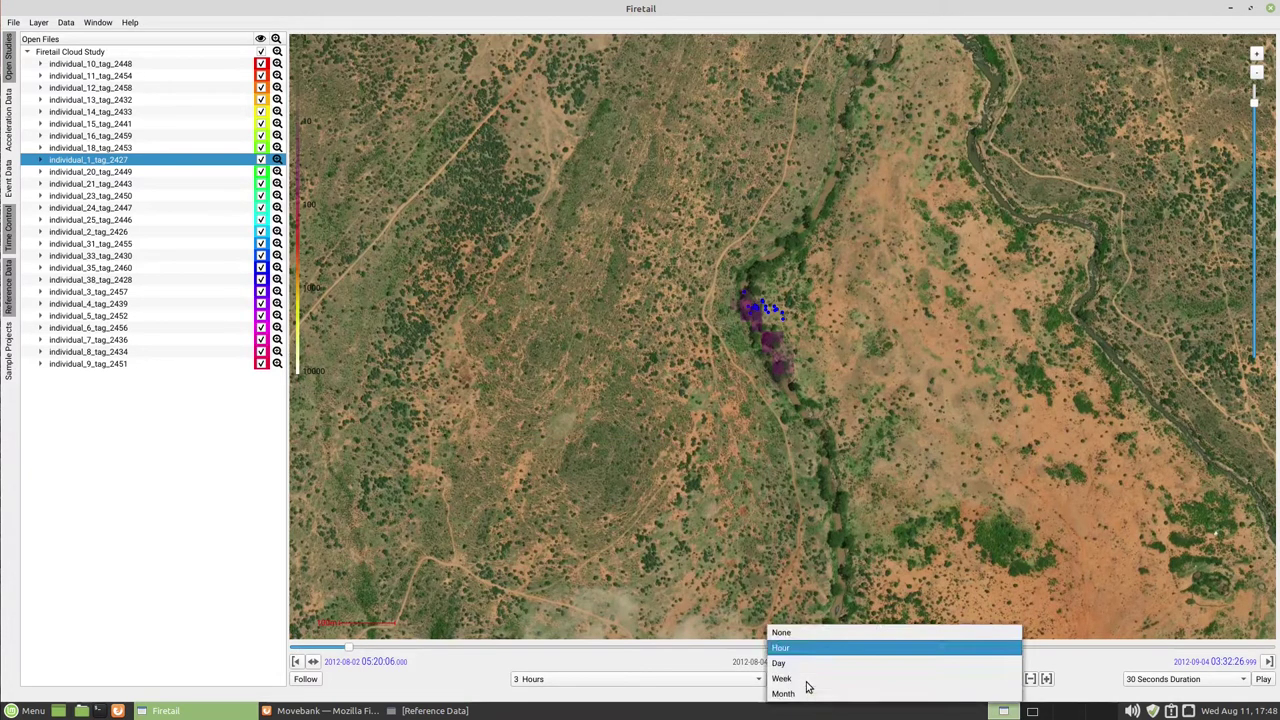
{"action": "left_click", "coordinate": [786, 650]}
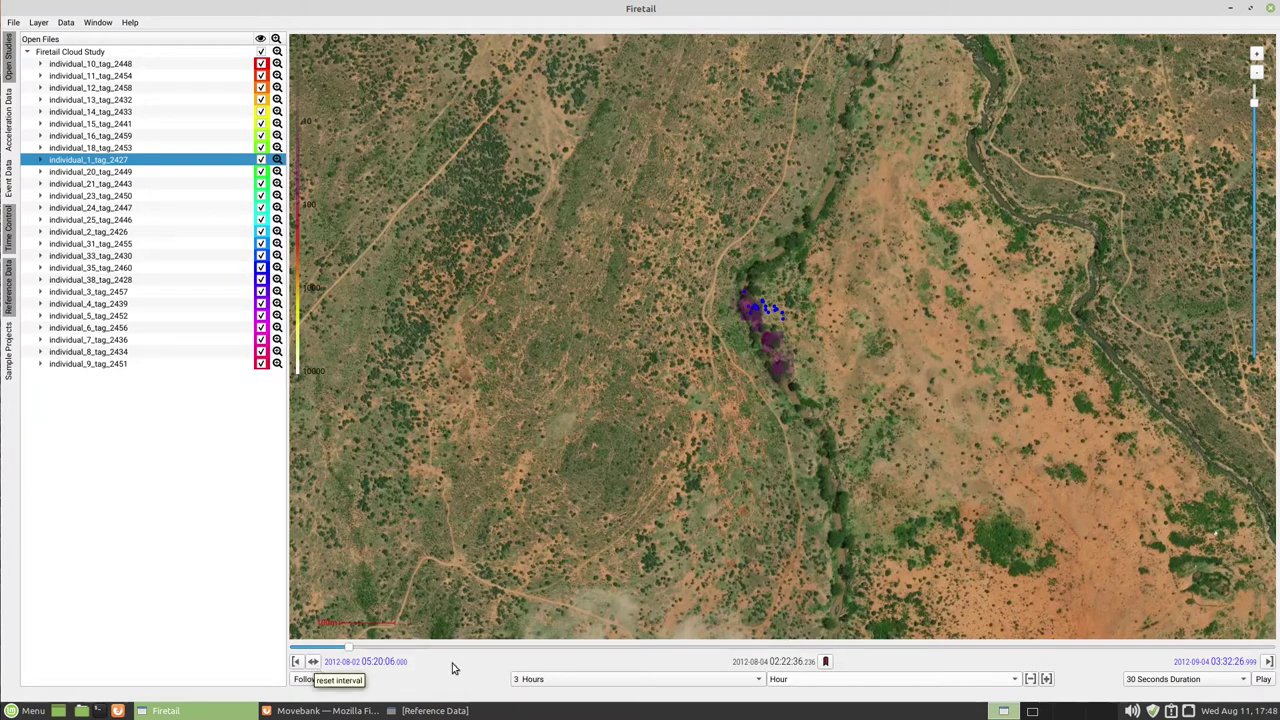
Step: Step forward to the 07:00–07:59 interval and centre and zoom out on its tracks
{"action": "left_click", "coordinate": [1046, 679]}
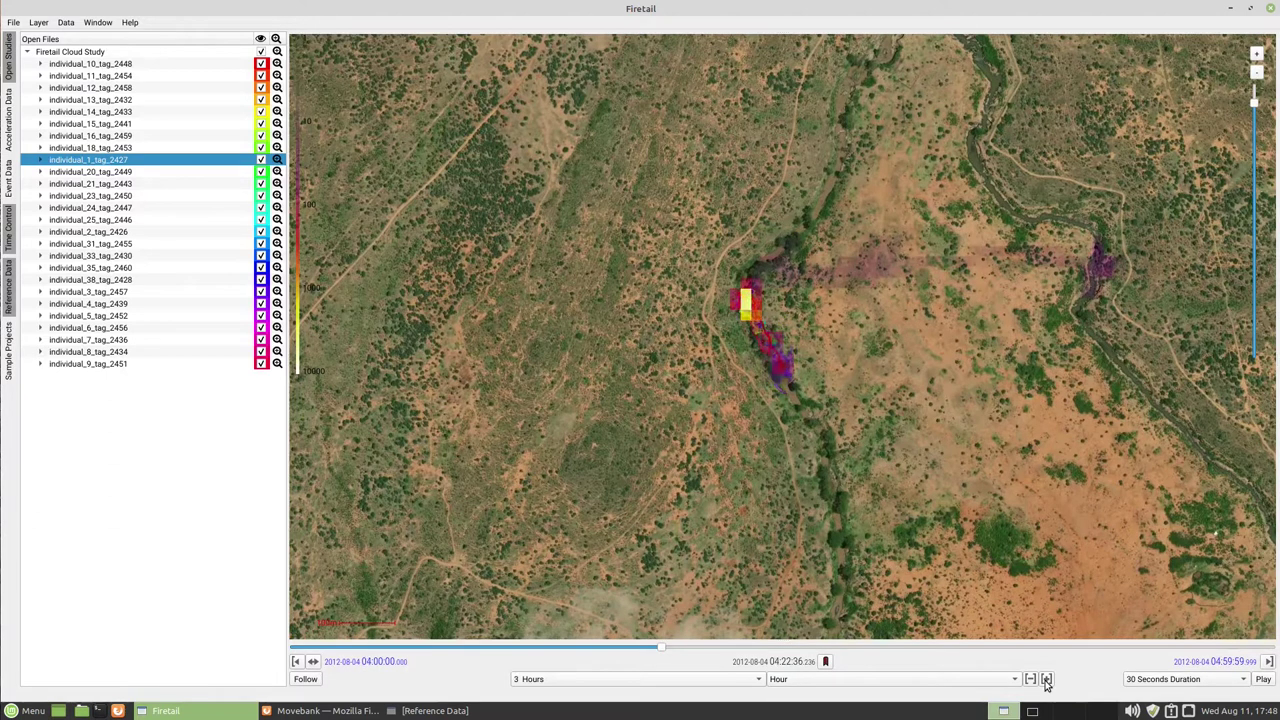
{"action": "left_click", "coordinate": [1046, 679]}
{"action": "left_click", "coordinate": [1046, 679]}
{"action": "left_click", "coordinate": [1046, 679]}
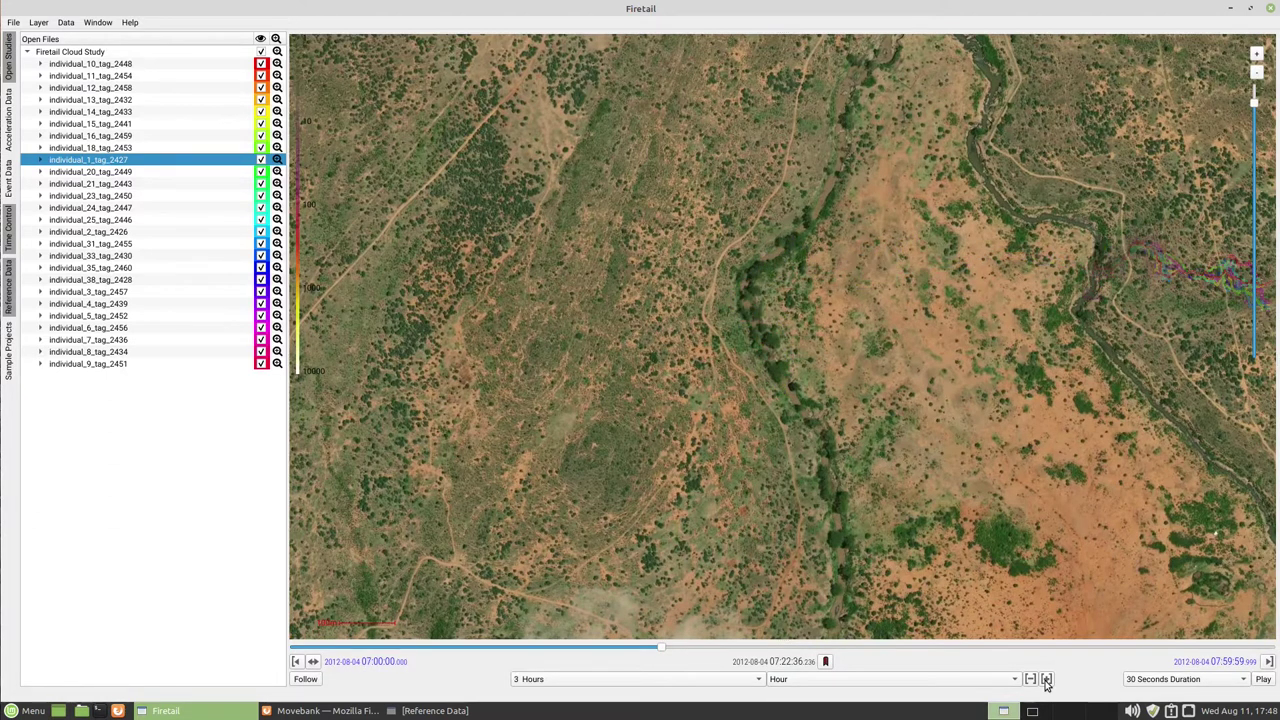
{"action": "left_click_drag", "start_coordinate": [1072, 378], "coordinate": [388, 274]}
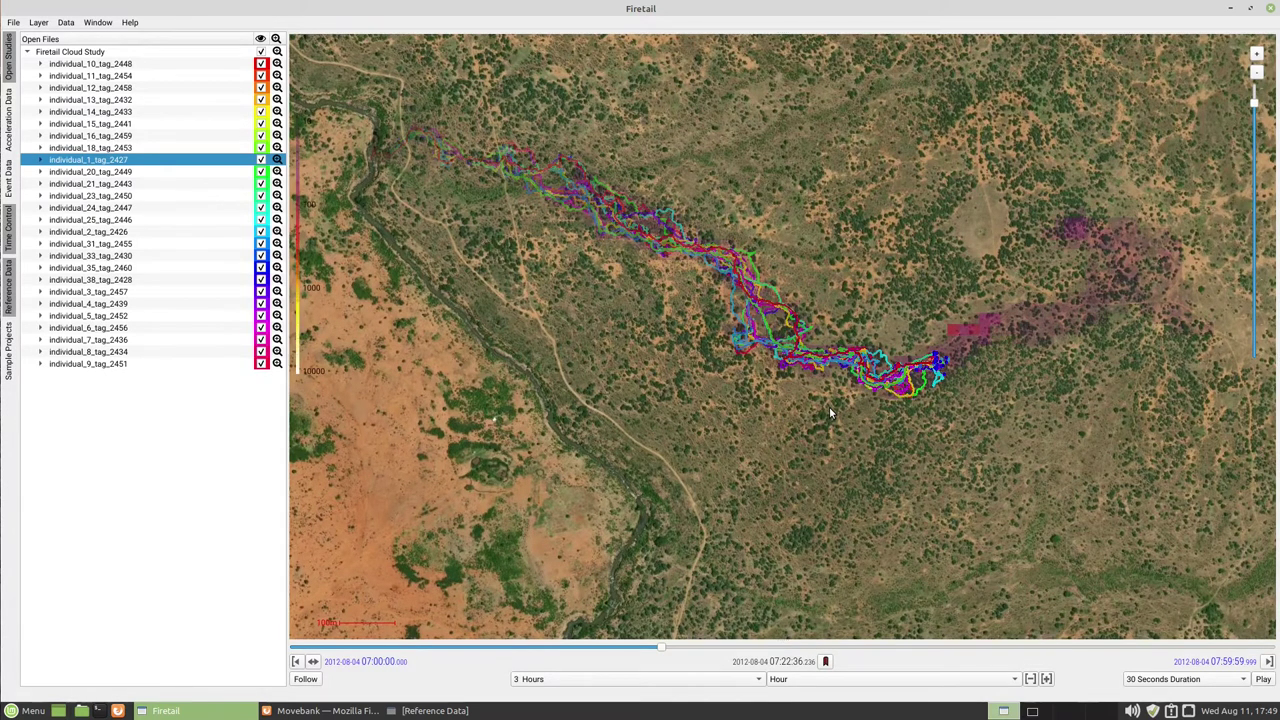
{"action": "scroll", "coordinate": [763, 418], "scroll_direction": "down", "scroll_amount": 1}
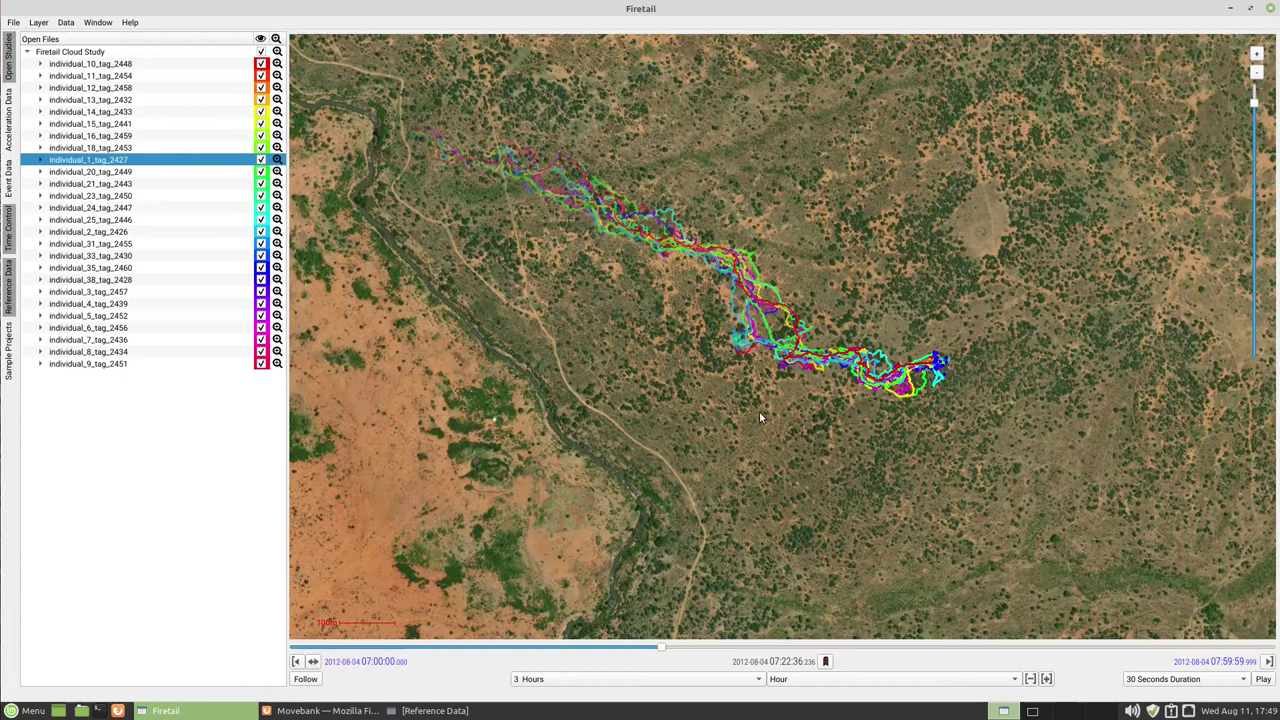
{"action": "scroll", "coordinate": [755, 425], "scroll_direction": "down", "scroll_amount": 1}
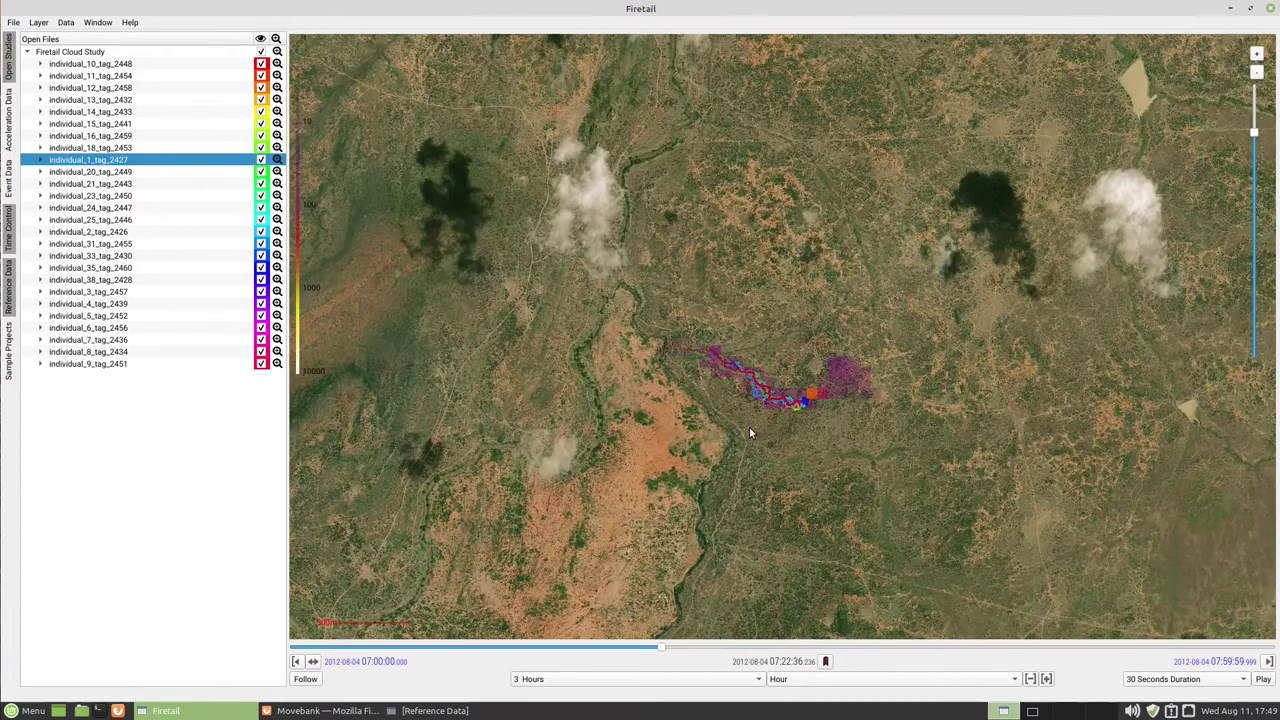
Step: Start the time range at 07:17:38 and move the current time to 07:33:16
{"action": "left_click_drag", "start_coordinate": [667, 651], "coordinate": [580, 646]}
{"action": "left_click", "coordinate": [295, 662]}
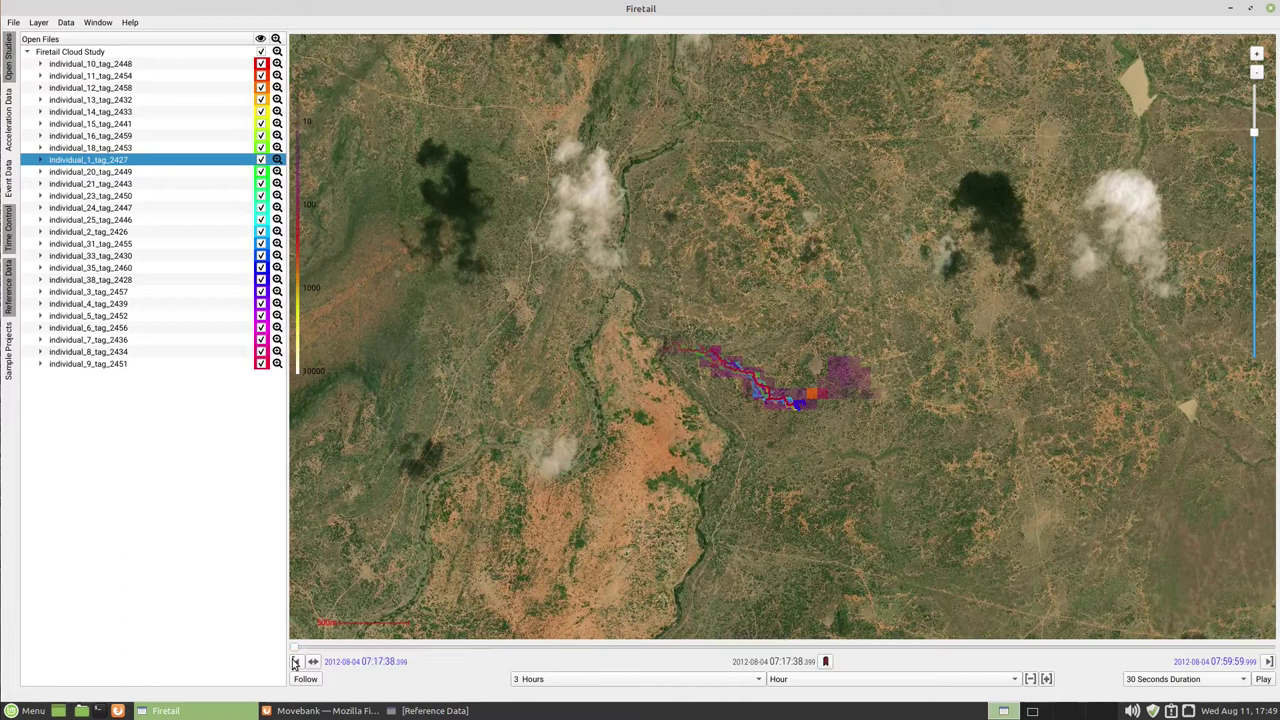
{"action": "left_click_drag", "start_coordinate": [295, 650], "coordinate": [652, 646]}
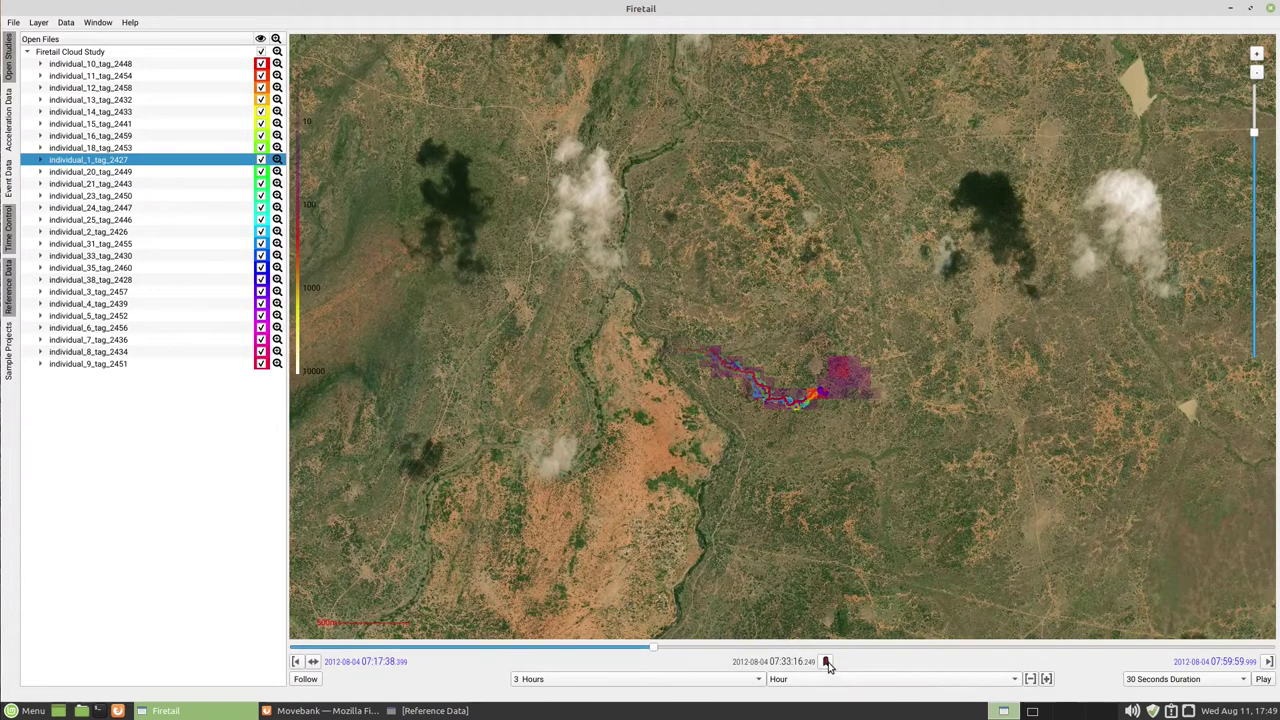
Step: Open the bookmarks list and move it to the top-left corner
{"action": "left_click", "coordinate": [826, 662]}
{"action": "left_click_drag", "start_coordinate": [684, 198], "coordinate": [579, 148]}
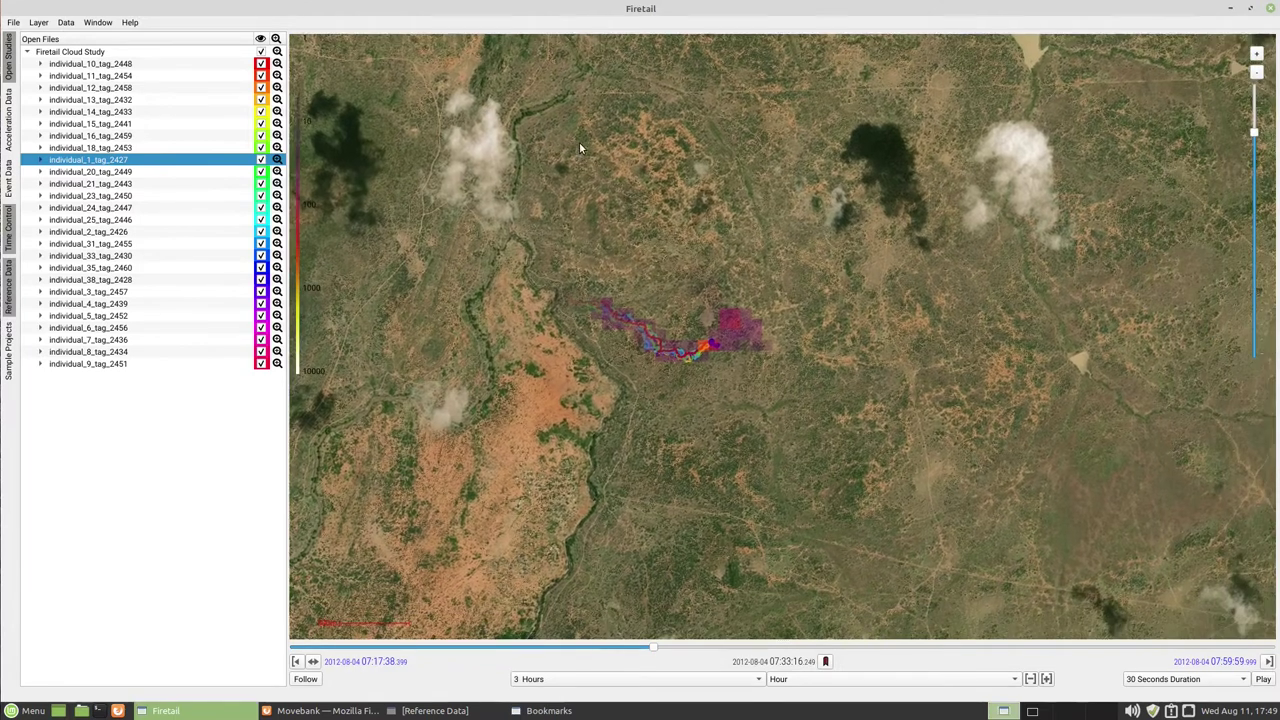
{"action": "left_click", "coordinate": [540, 711]}
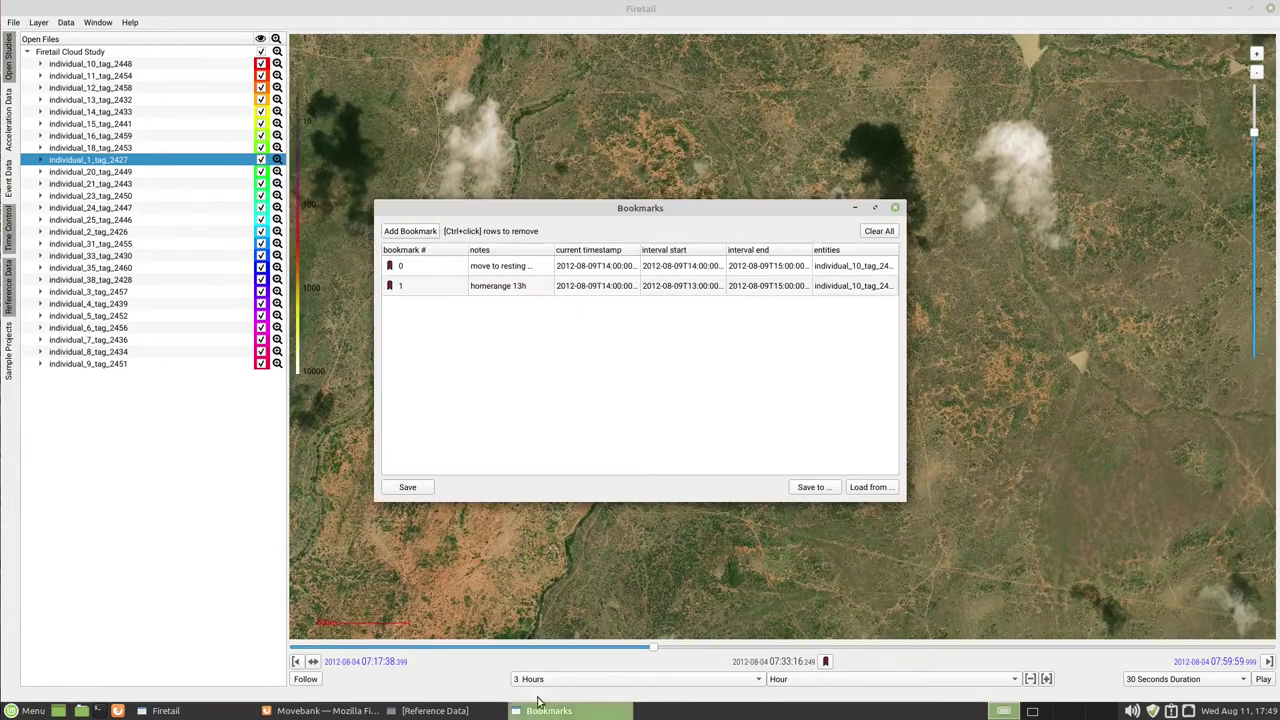
{"action": "left_click_drag", "start_coordinate": [604, 207], "coordinate": [258, 48]}
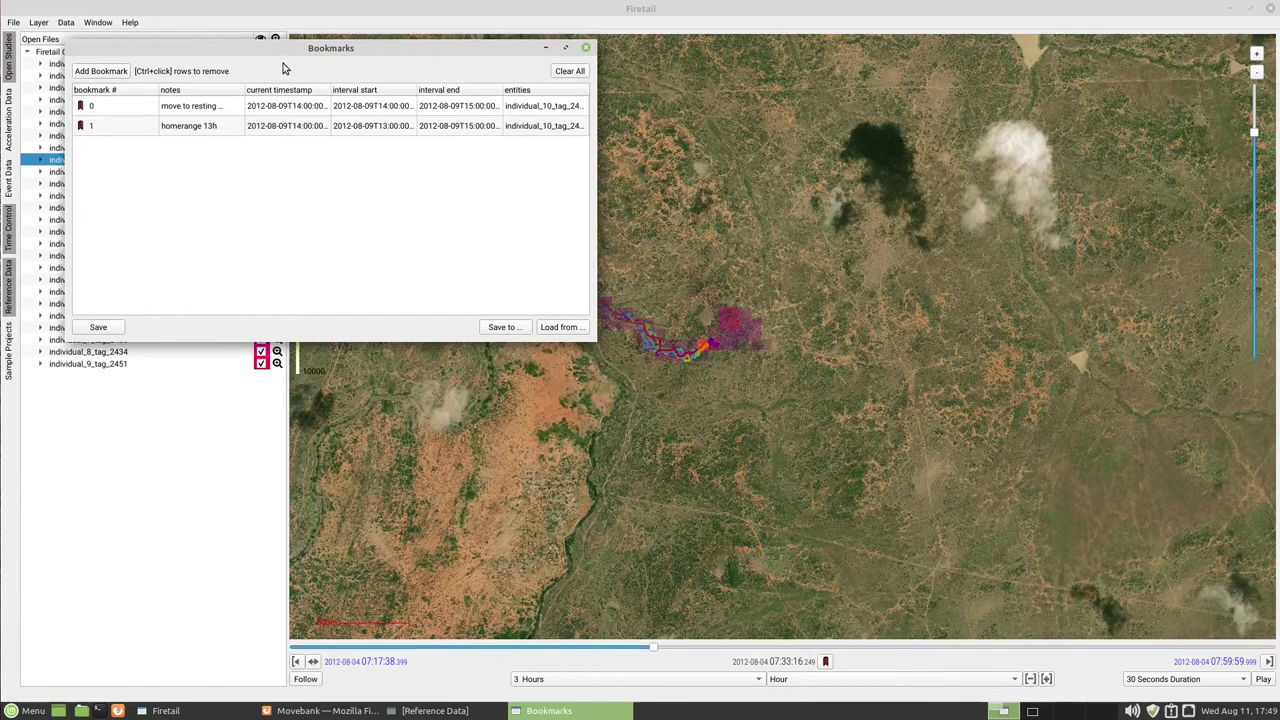
Step: Add a bookmark with the note 'test', save the list, and close it
{"action": "left_click", "coordinate": [109, 73]}
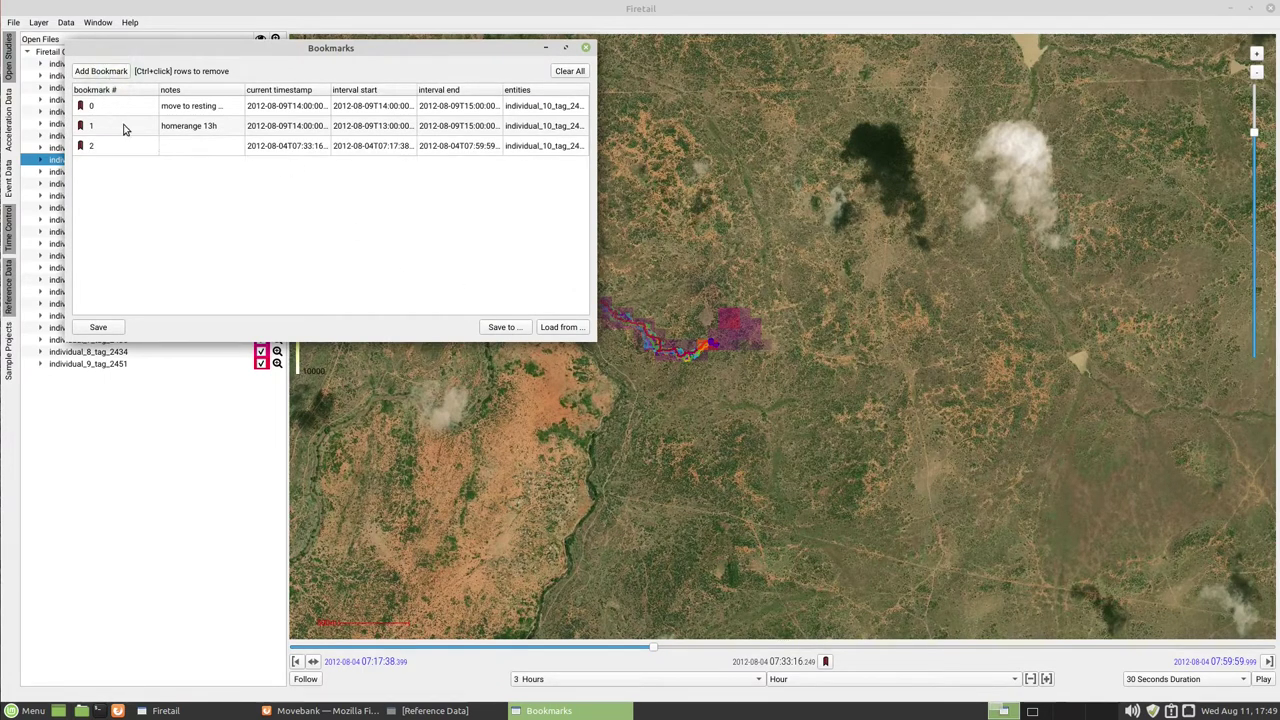
{"action": "left_click", "coordinate": [181, 146]}
{"action": "double_click", "coordinate": [183, 147]}
{"action": "type", "text": "test"}
{"action": "left_click", "coordinate": [97, 330]}
{"action": "left_click", "coordinate": [548, 48]}
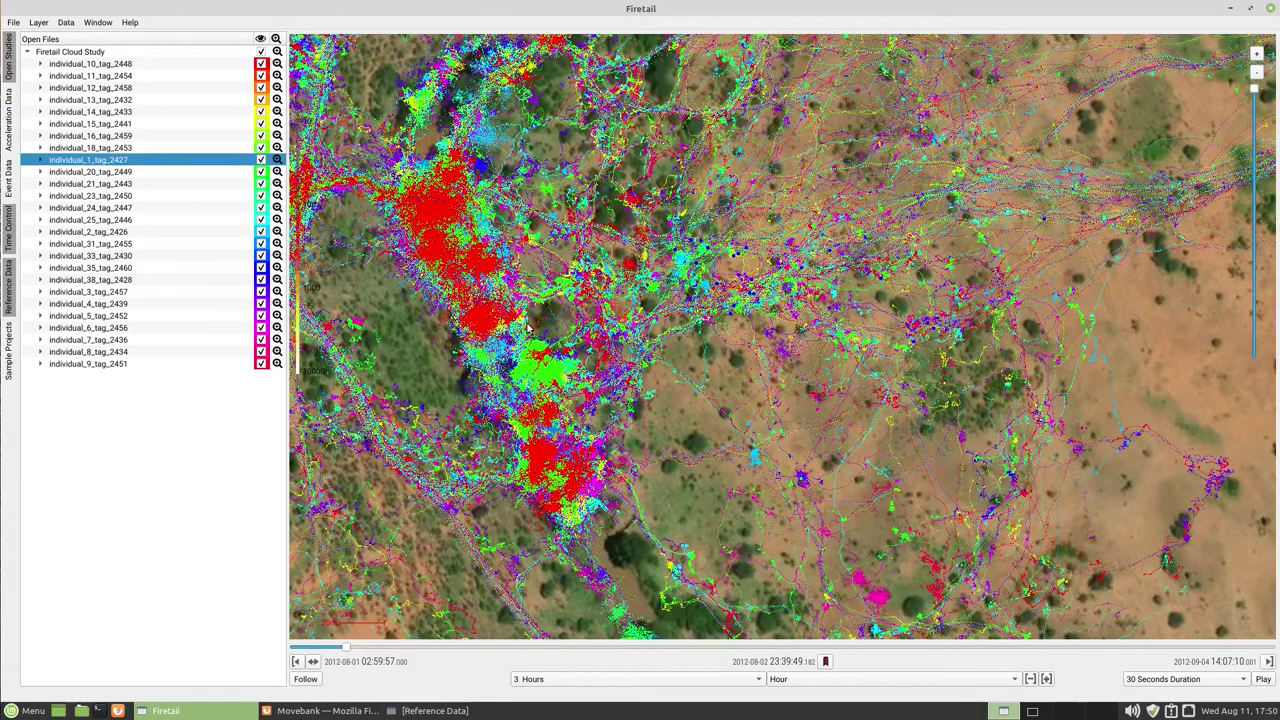
{"action": "scroll", "coordinate": [463, 569], "scroll_direction": "up", "scroll_amount": 3}
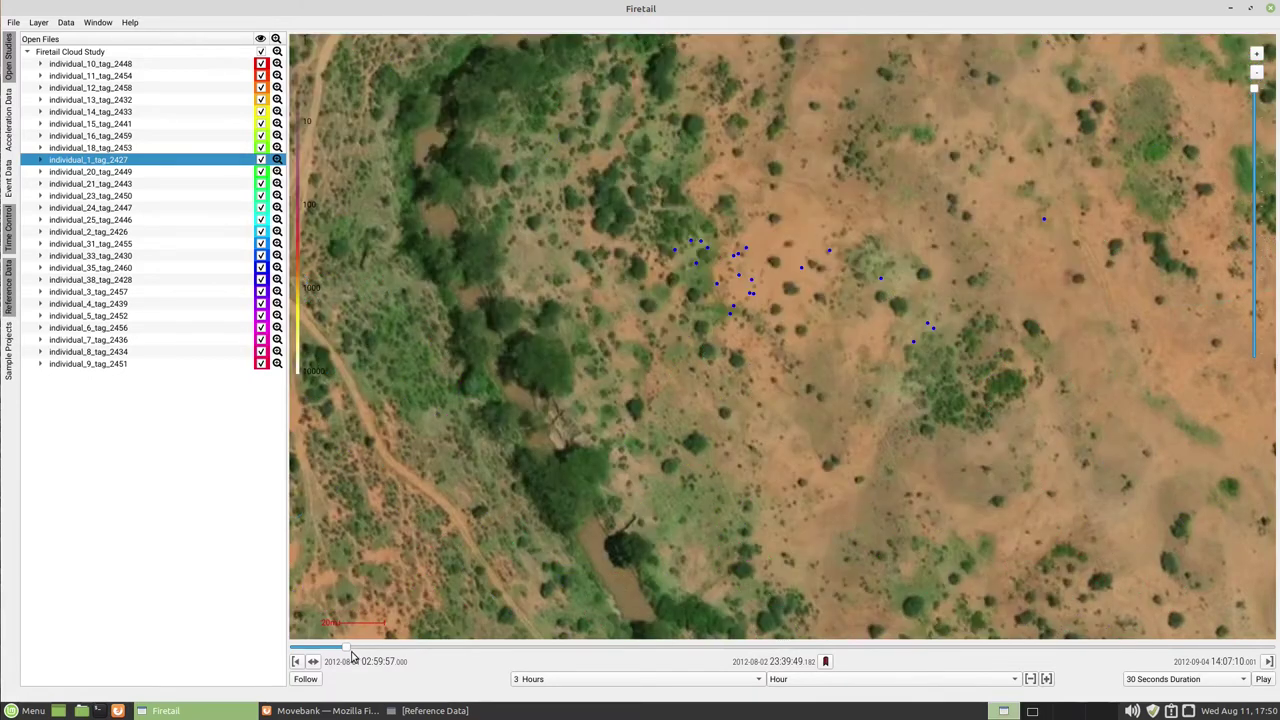
{"action": "left_click_drag", "start_coordinate": [350, 648], "coordinate": [357, 648]}
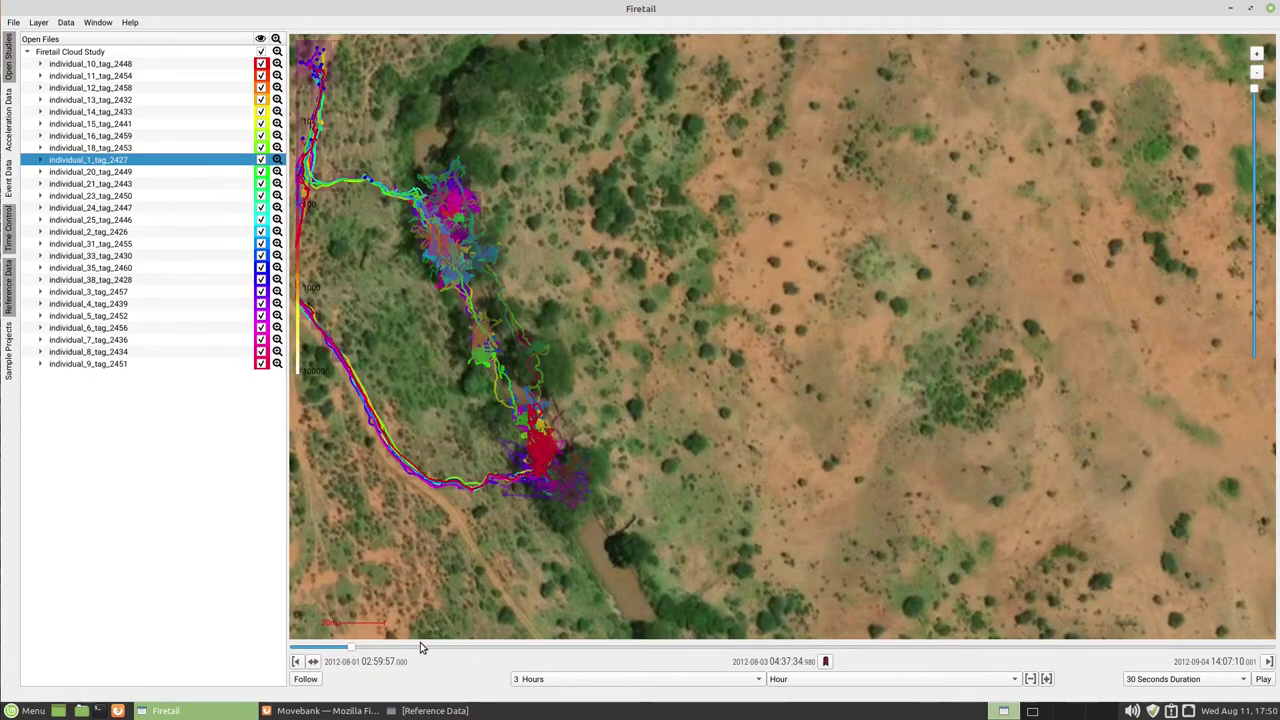
{"action": "left_click", "coordinate": [357, 651]}
{"action": "left_click_drag", "start_coordinate": [603, 487], "coordinate": [721, 357]}
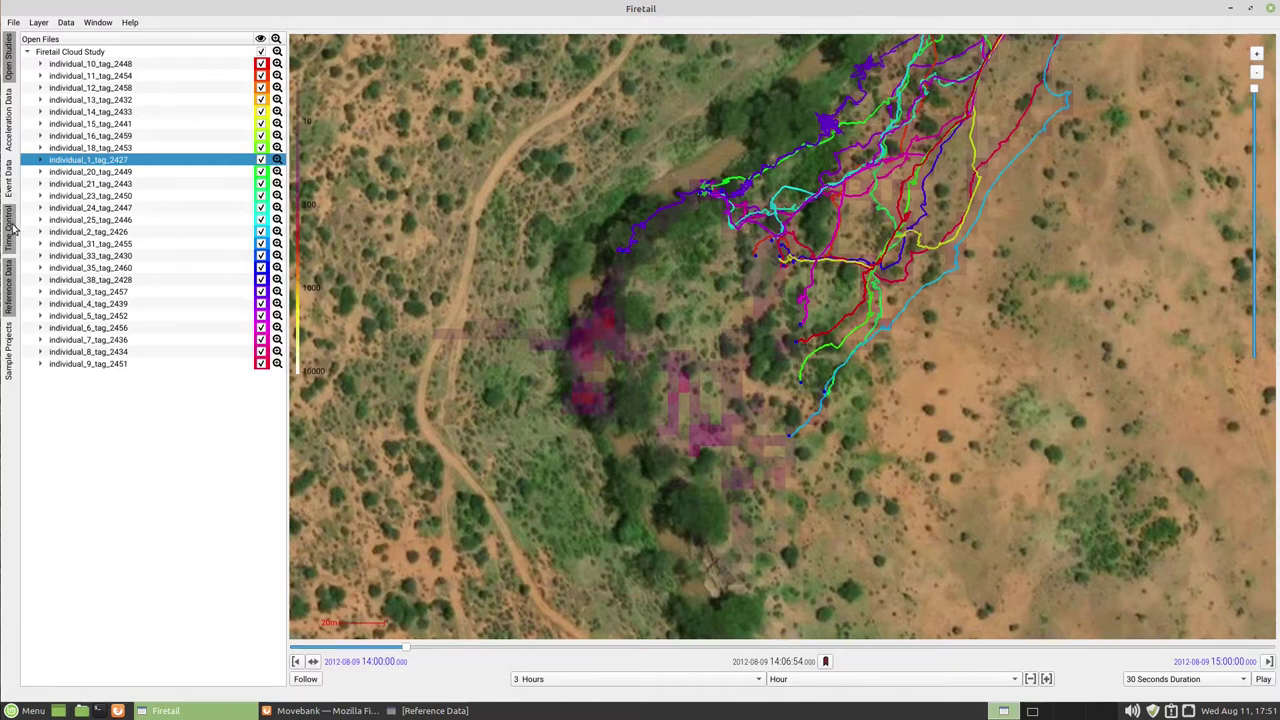
Step: Restore the Reference Data table, move it to the top, and widen it to show more columns
{"action": "left_click", "coordinate": [428, 711]}
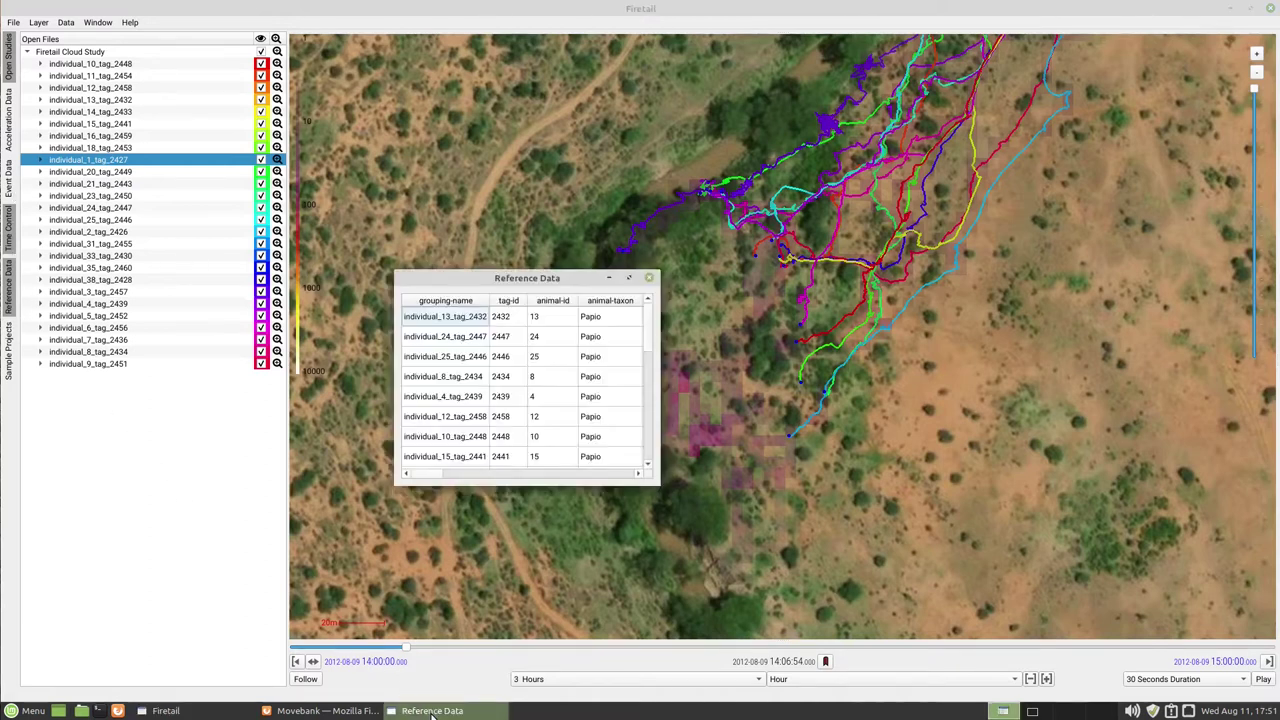
{"action": "left_click_drag", "start_coordinate": [480, 287], "coordinate": [186, 64]}
{"action": "left_click_drag", "start_coordinate": [359, 255], "coordinate": [1214, 260]}
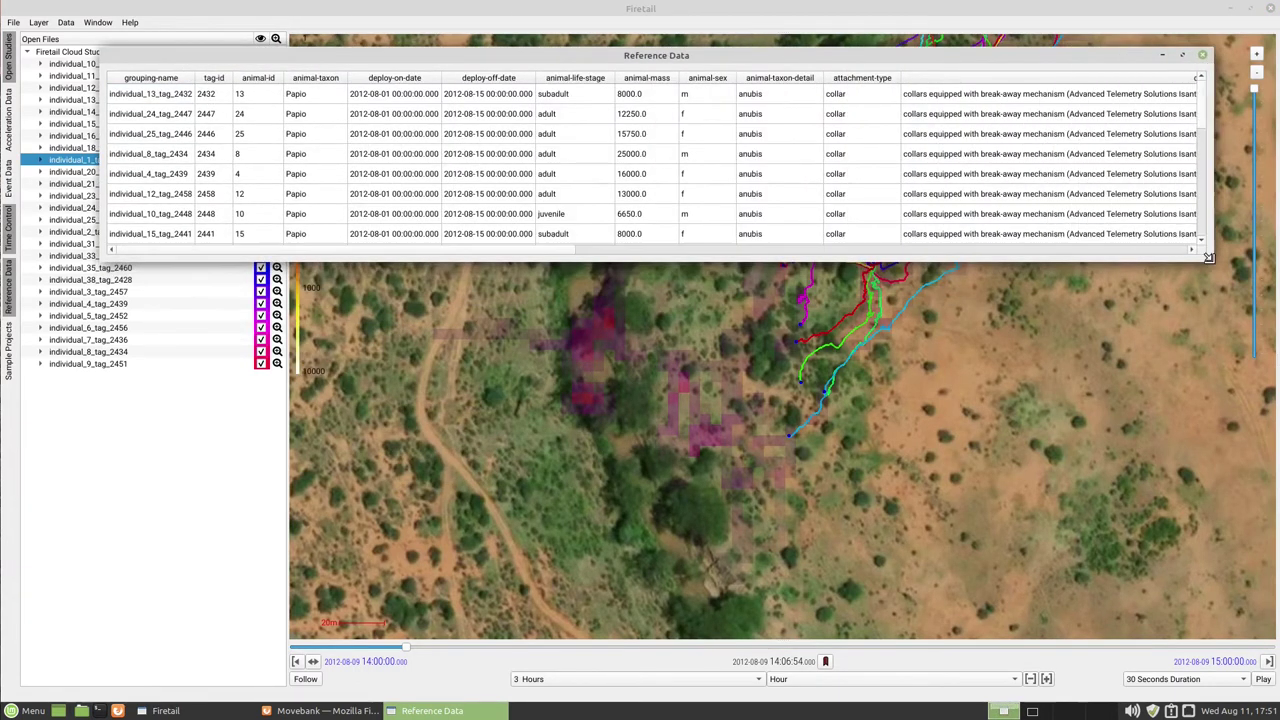
Step: Colour the tracks from the table's column header and reposition the table to uncover the tracks
{"action": "left_click", "coordinate": [590, 80]}
{"action": "left_click_drag", "start_coordinate": [604, 57], "coordinate": [547, 422]}
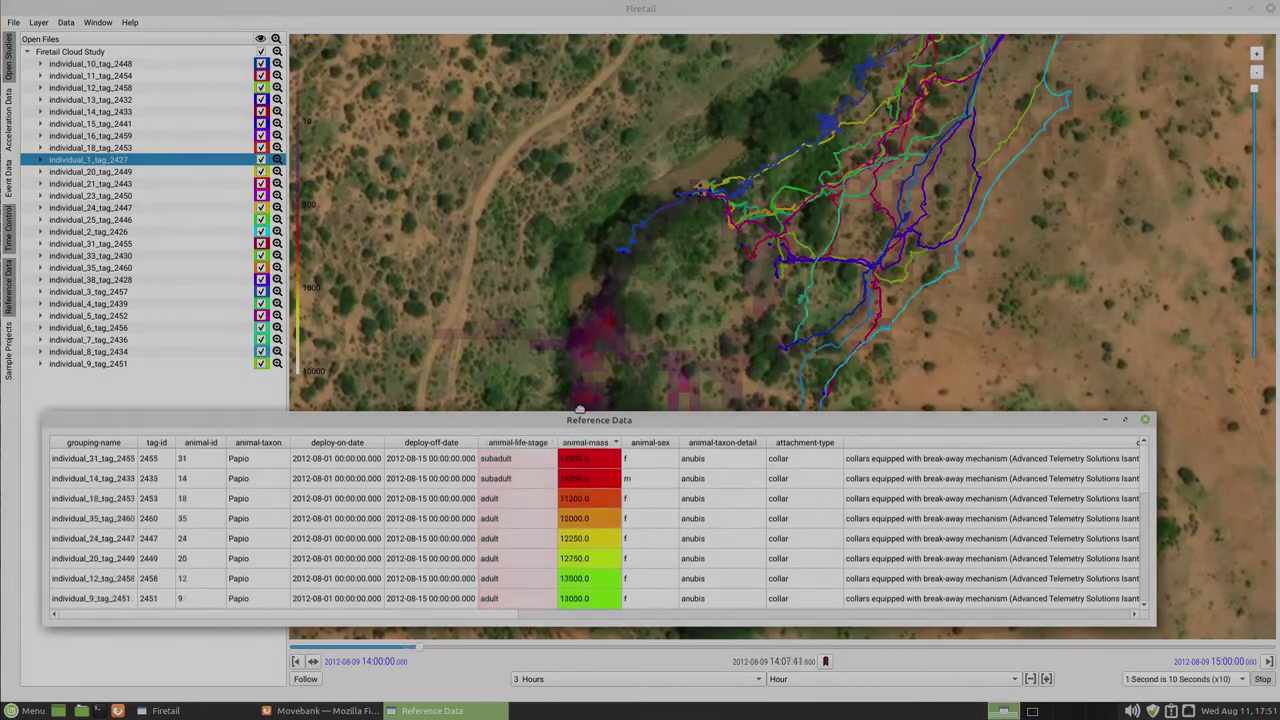
{"action": "left_click_drag", "start_coordinate": [580, 412], "coordinate": [580, 134]}
{"action": "scroll", "coordinate": [1145, 220], "scroll_direction": "down", "scroll_amount": 3}
{"action": "scroll", "coordinate": [1145, 225], "scroll_direction": "down", "scroll_amount": 2}
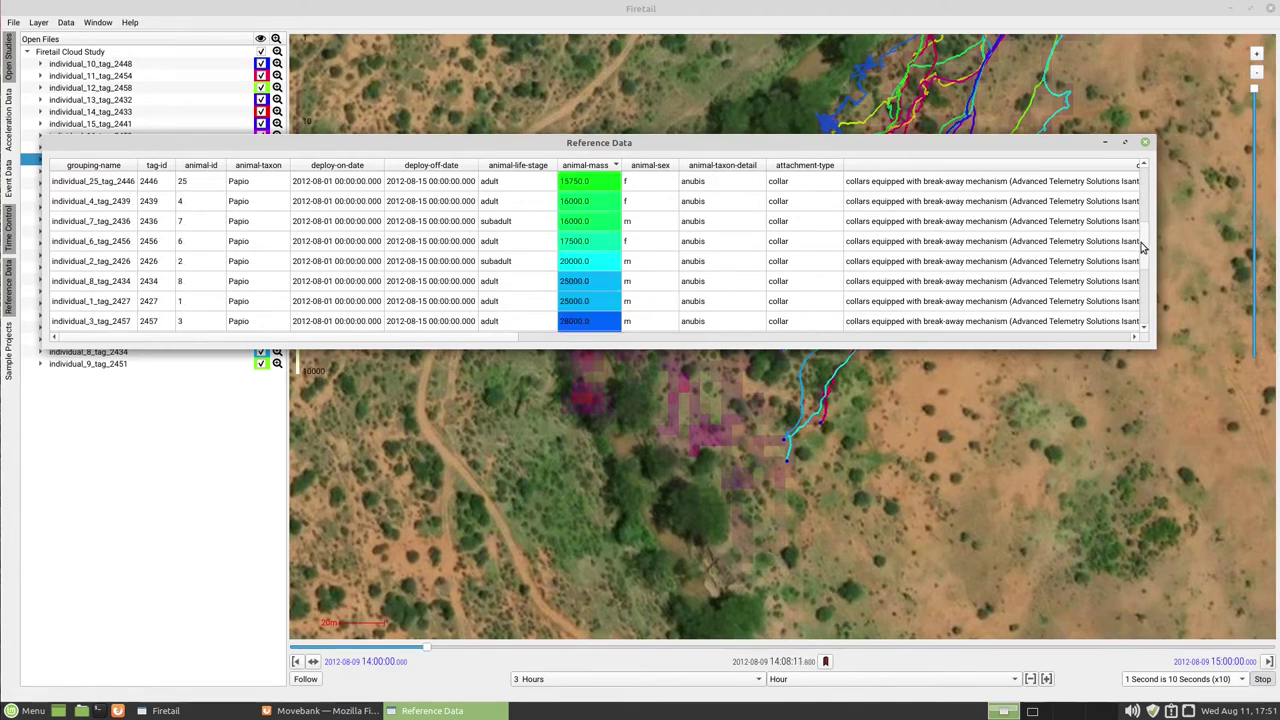
{"action": "scroll", "coordinate": [1145, 252], "scroll_direction": "down", "scroll_amount": 1}
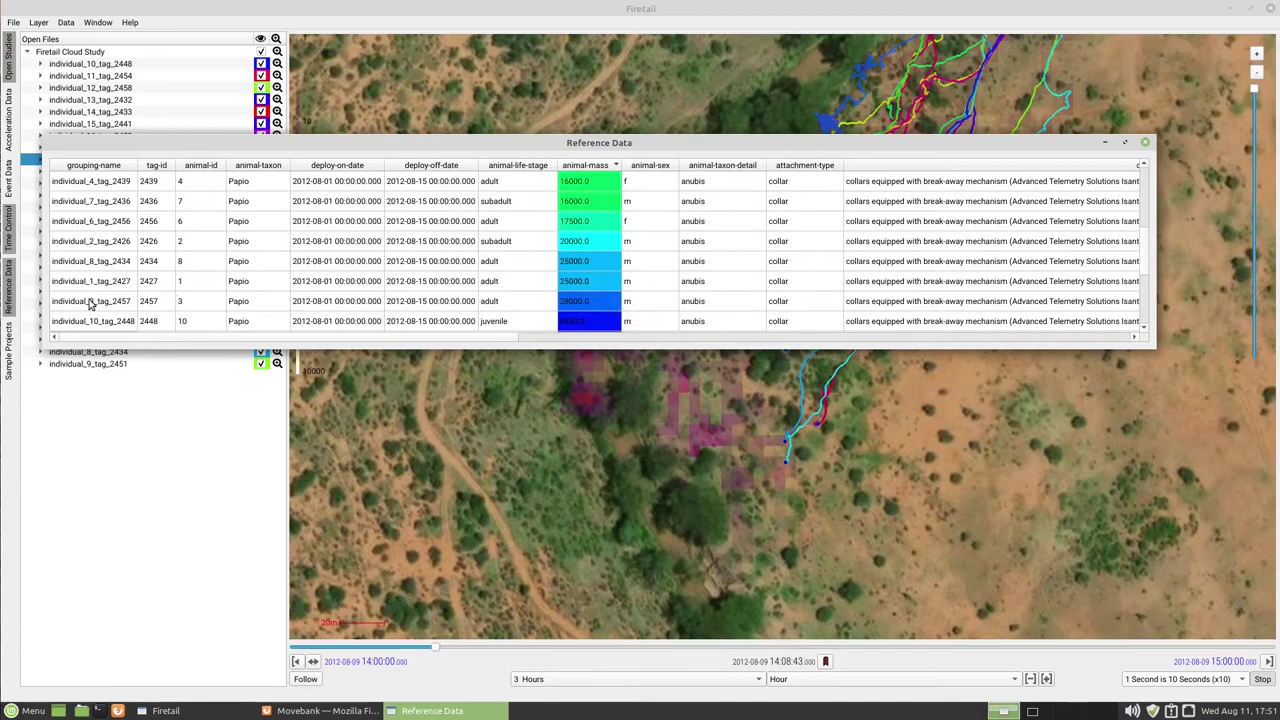
{"action": "left_click_drag", "start_coordinate": [350, 142], "coordinate": [346, 383]}
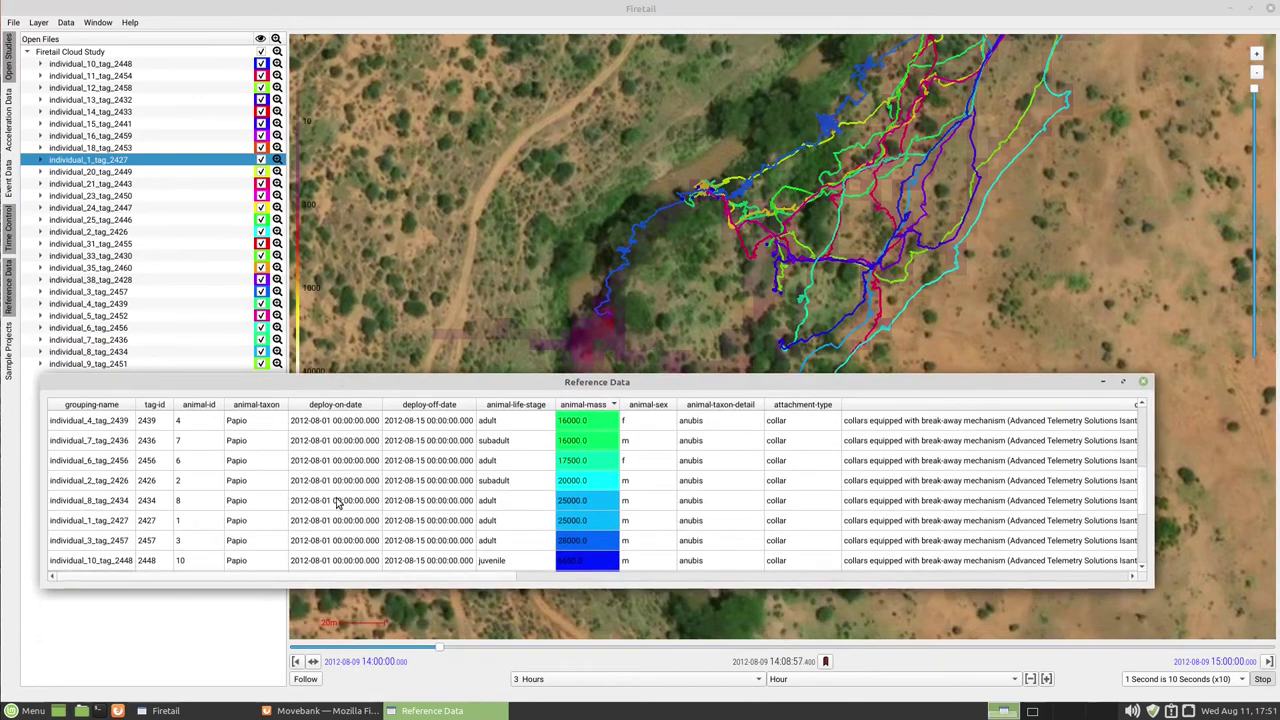
Step: Change the interval start time from 14:00 to 13:00
{"action": "double_click", "coordinate": [358, 662]}
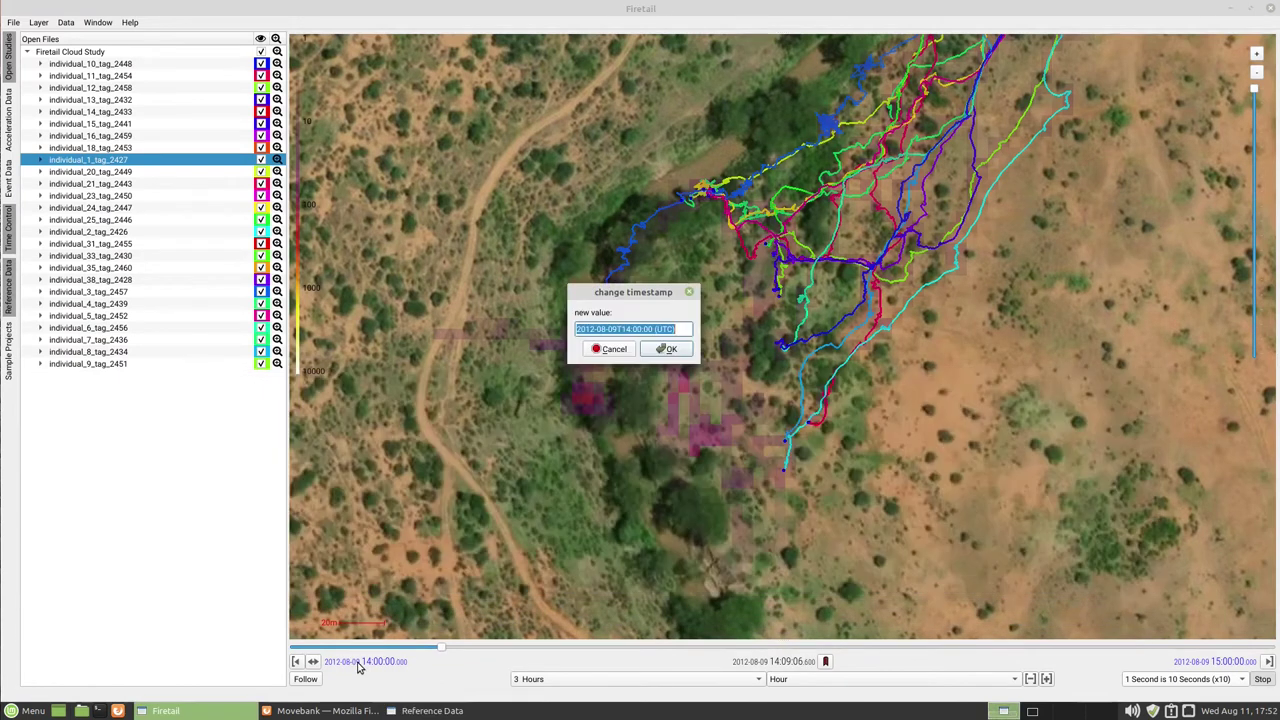
{"action": "left_click", "coordinate": [627, 329]}
{"action": "key", "text": "Delete"}
{"action": "type", "text": "3"}
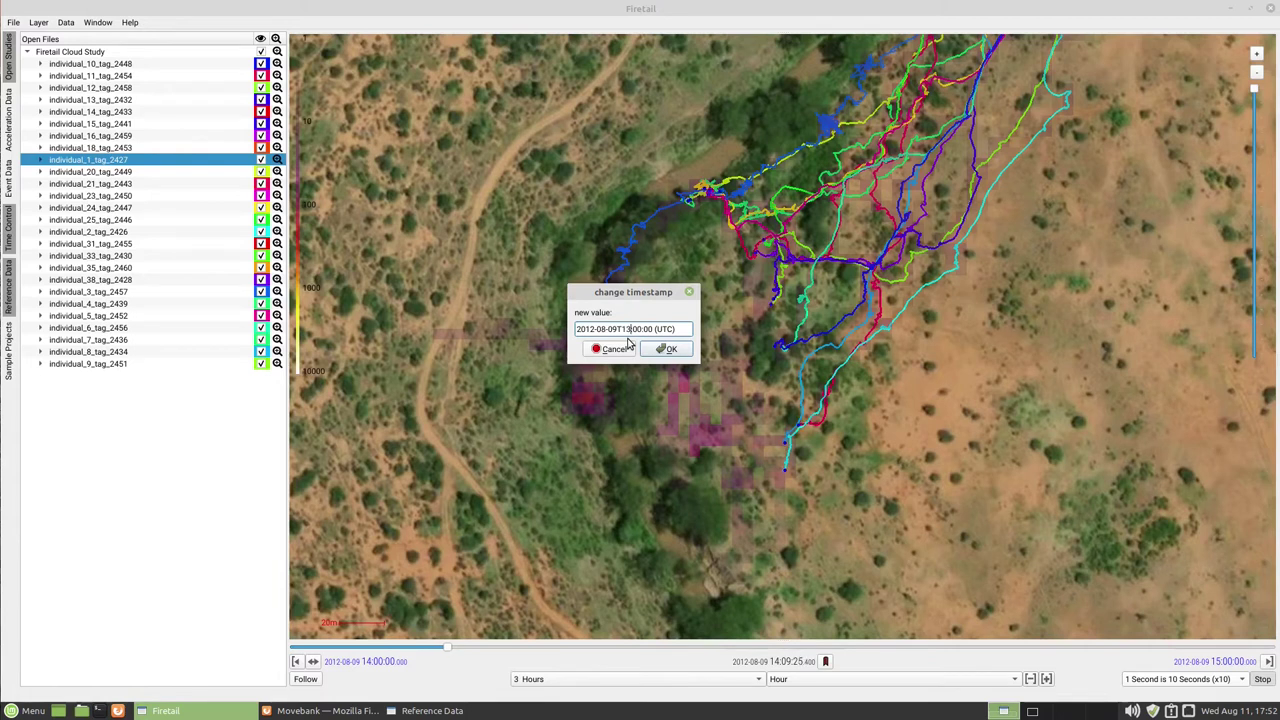
{"action": "key", "text": "Return"}
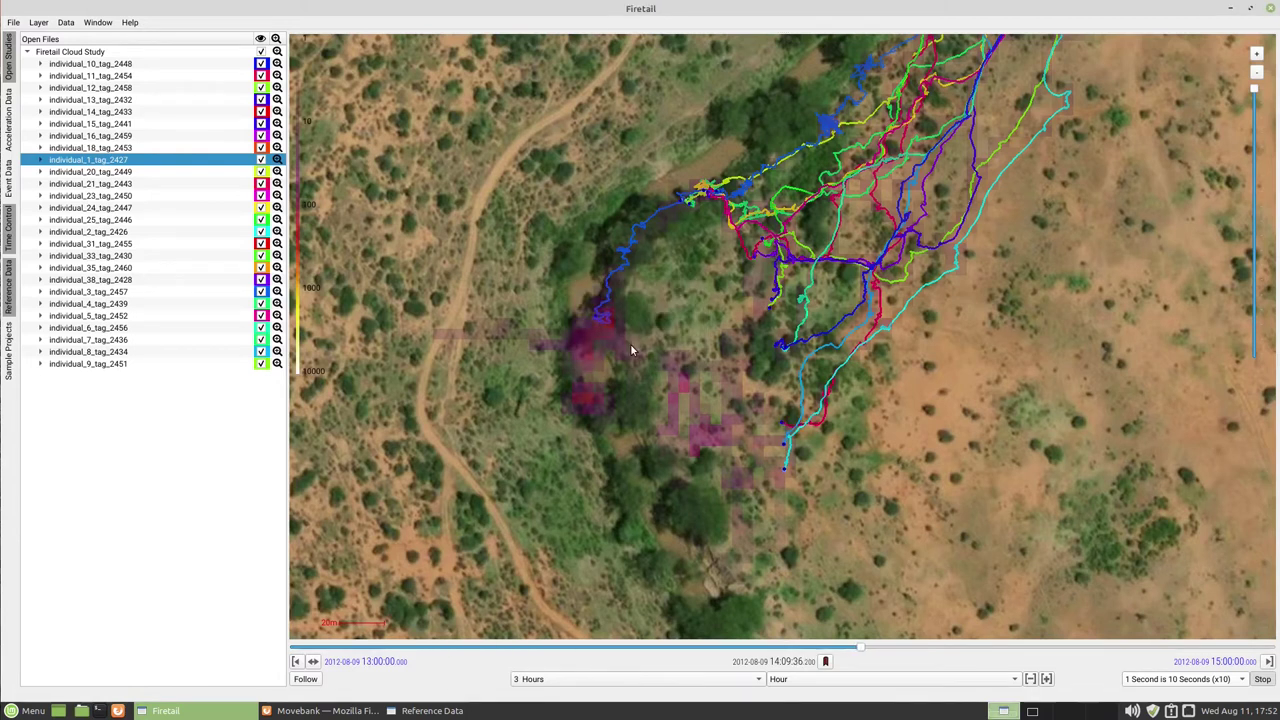
Step: Stop playback and scrub the current time between about 13:46 and 14:01, keeping the tracks centred
{"action": "left_click", "coordinate": [1263, 680]}
{"action": "left_click_drag", "start_coordinate": [865, 652], "coordinate": [716, 644]}
{"action": "left_click_drag", "start_coordinate": [1073, 148], "coordinate": [736, 457]}
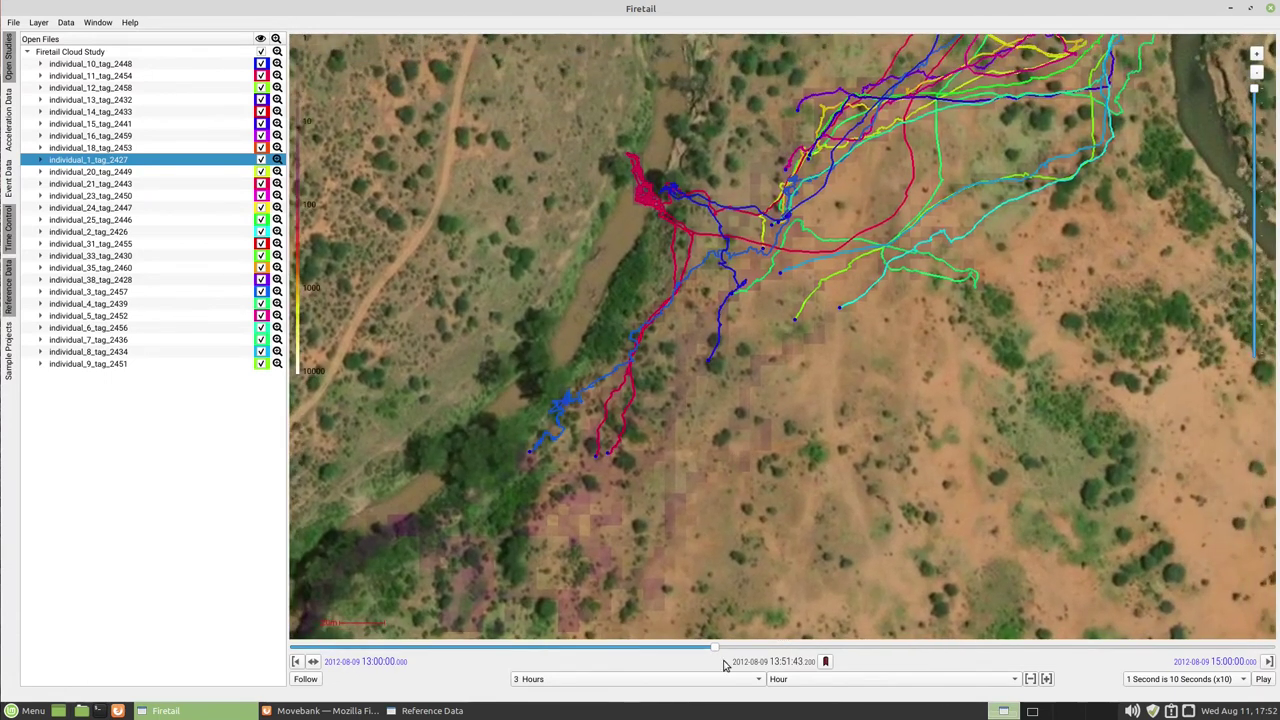
{"action": "left_click_drag", "start_coordinate": [715, 650], "coordinate": [666, 641]}
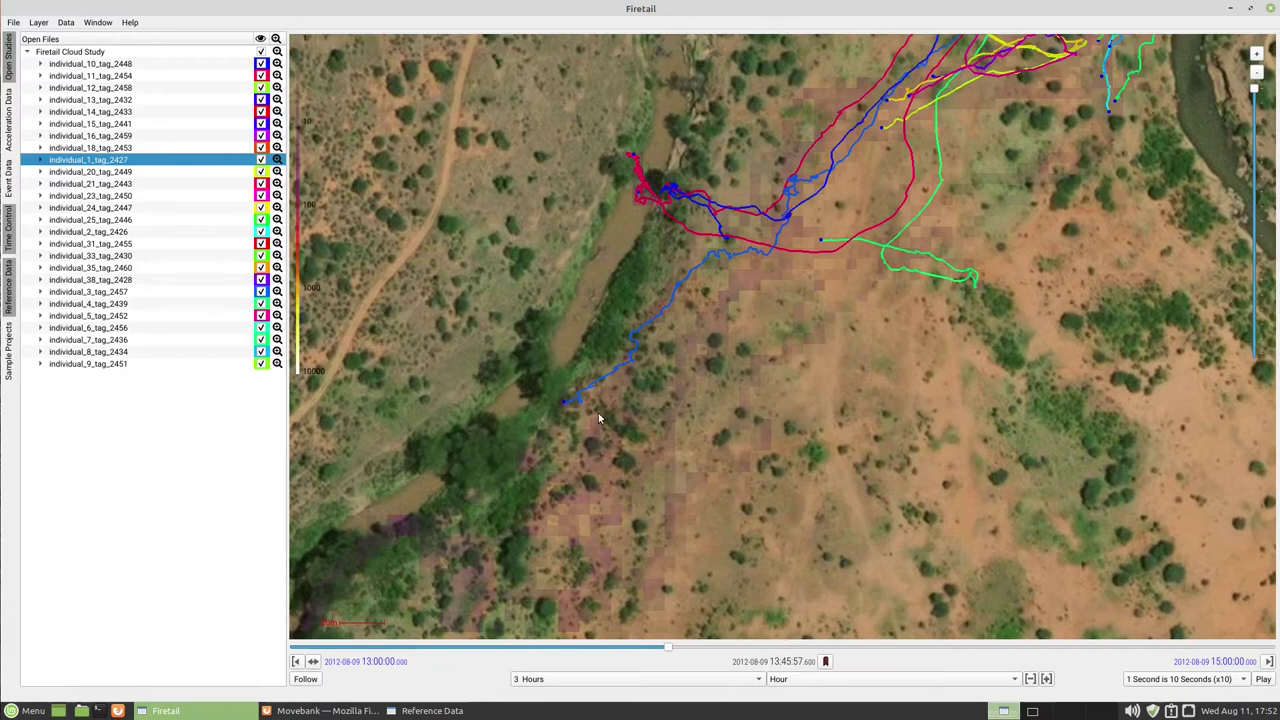
{"action": "left_click_drag", "start_coordinate": [670, 650], "coordinate": [714, 649]}
{"action": "left_click_drag", "start_coordinate": [706, 452], "coordinate": [921, 241]}
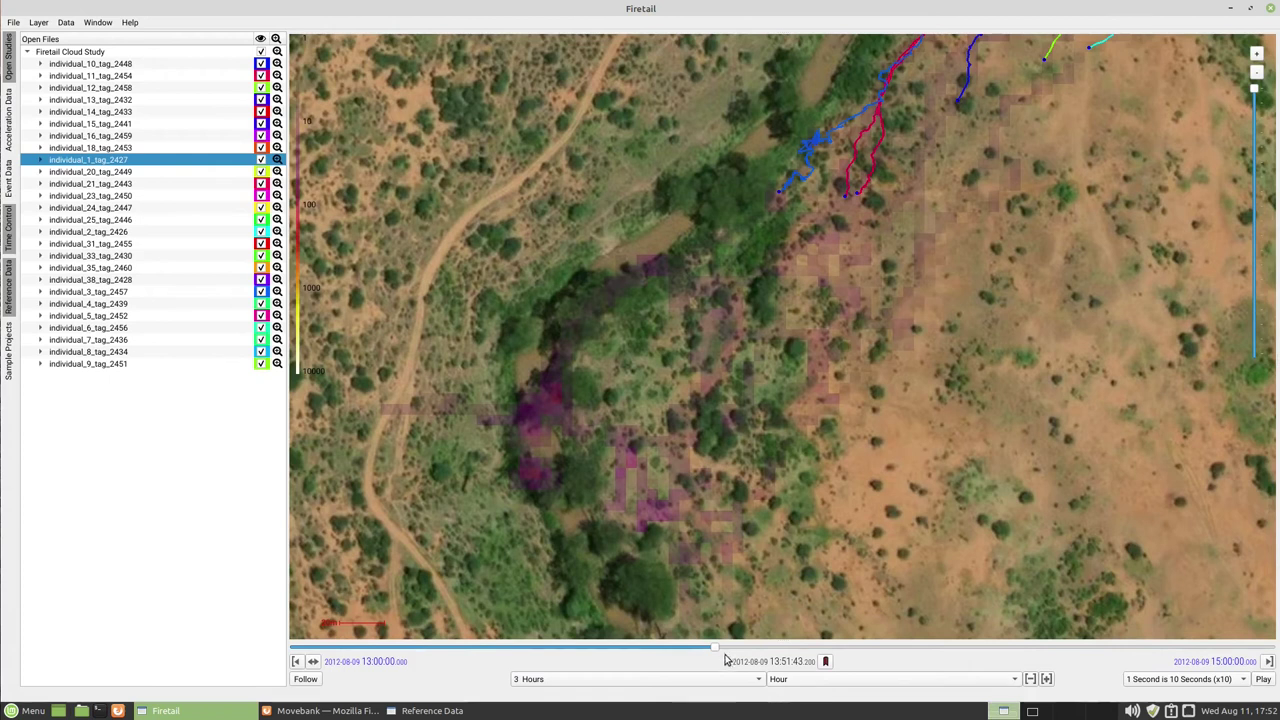
{"action": "left_click_drag", "start_coordinate": [715, 649], "coordinate": [797, 649]}
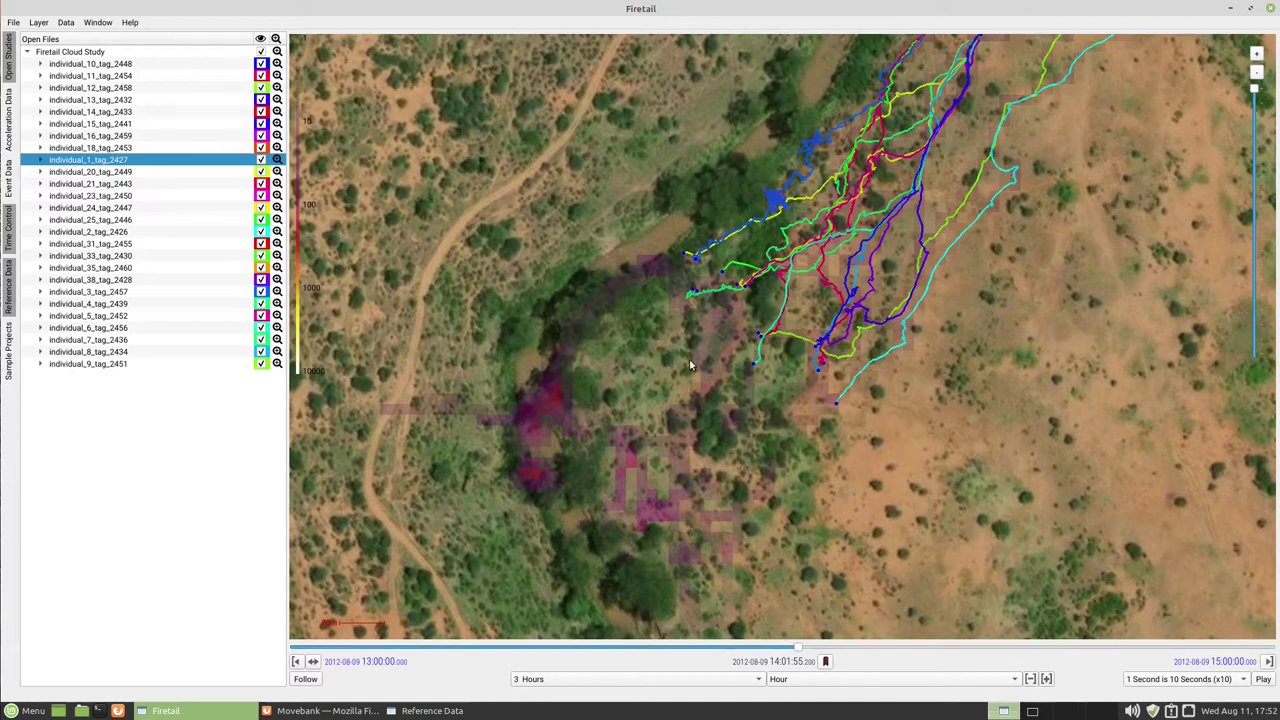
Step: Resume playback at the '1 Second is 1 Minute (x60)' speed
{"action": "left_click", "coordinate": [1266, 680]}
{"action": "left_click", "coordinate": [1185, 679]}
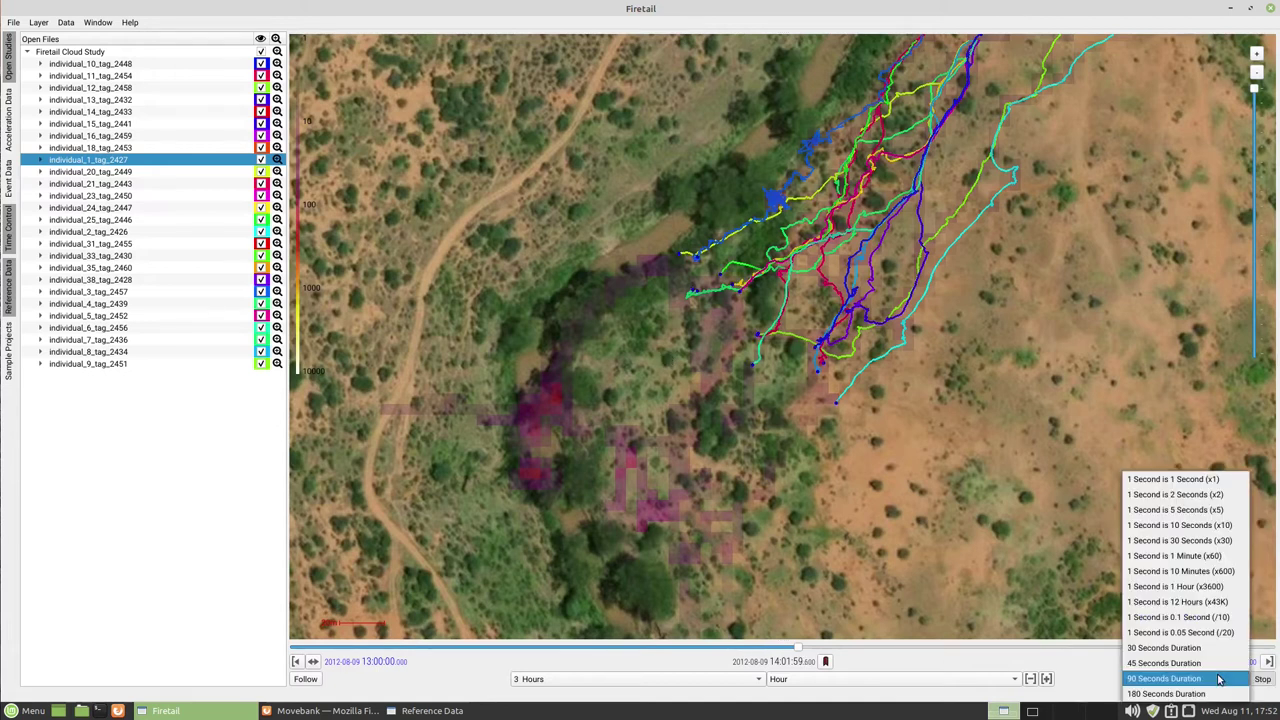
{"action": "left_click", "coordinate": [1170, 556]}
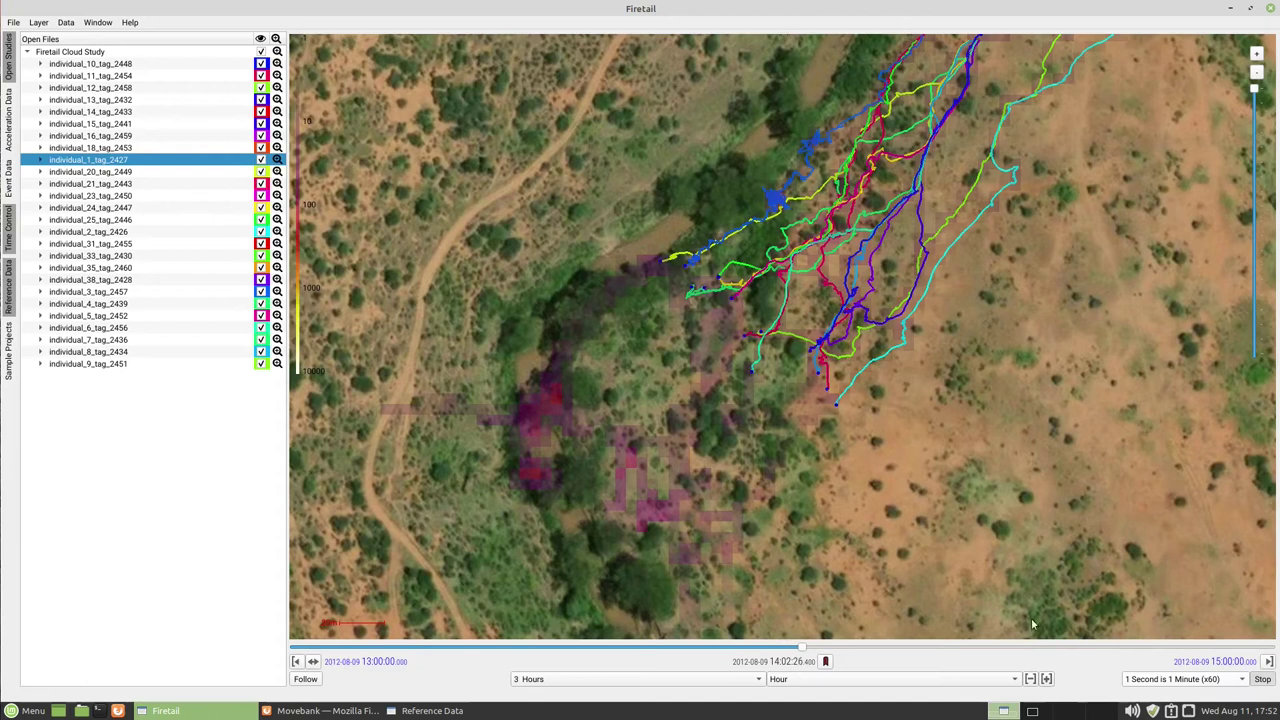